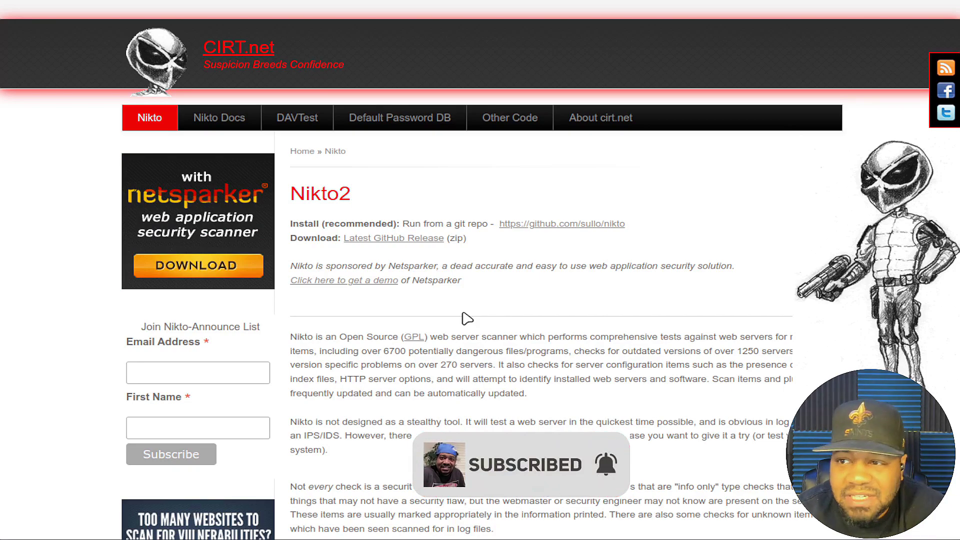
Read through Nikto's feature list on its website and open the Overview & Description page of the linked documentation
scroll(465, 317, down, 6)
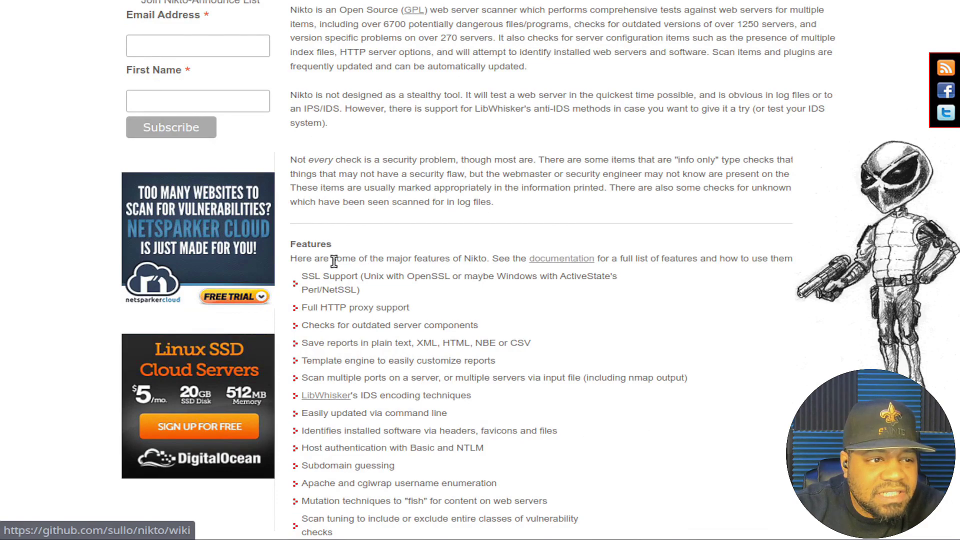
scroll(336, 307, down, 2)
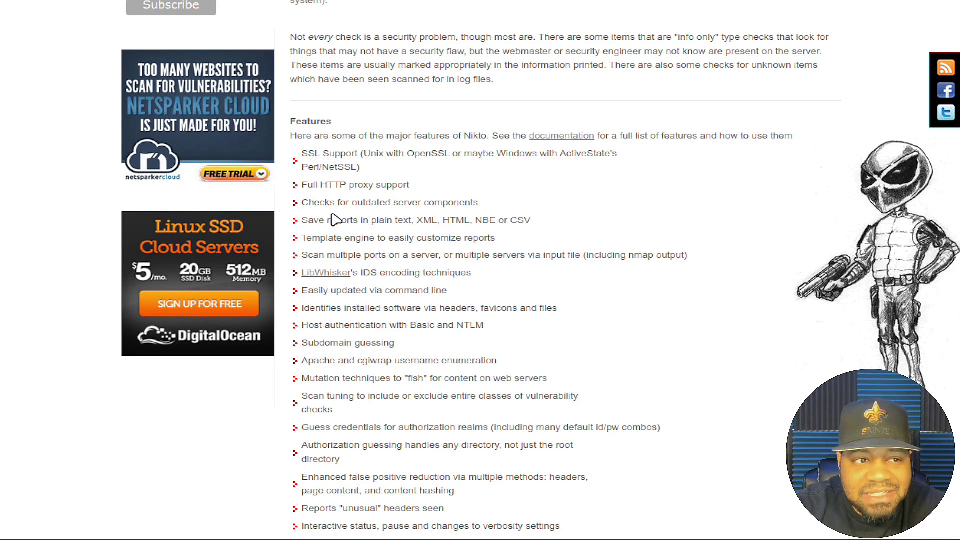
scroll(439, 233, down, 1)
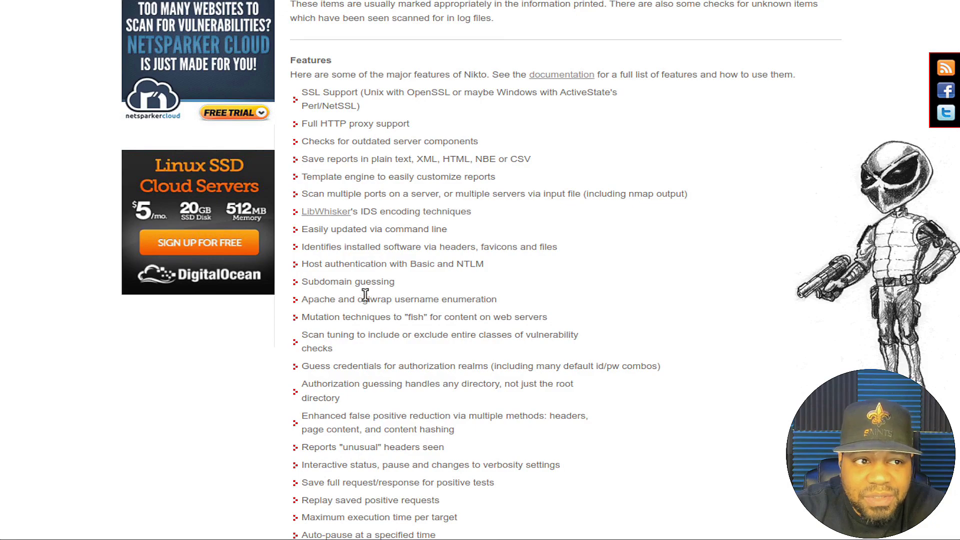
scroll(363, 295, up, 3)
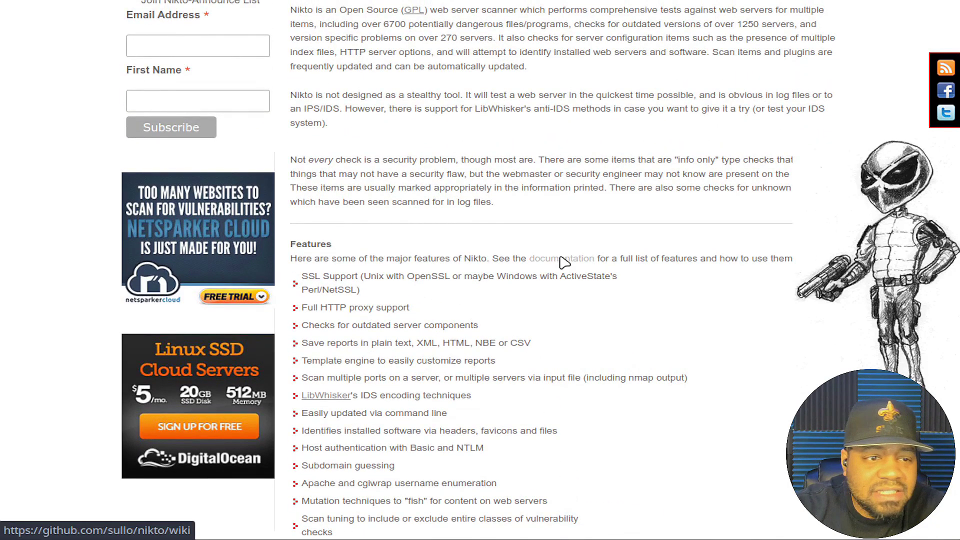
click(562, 259)
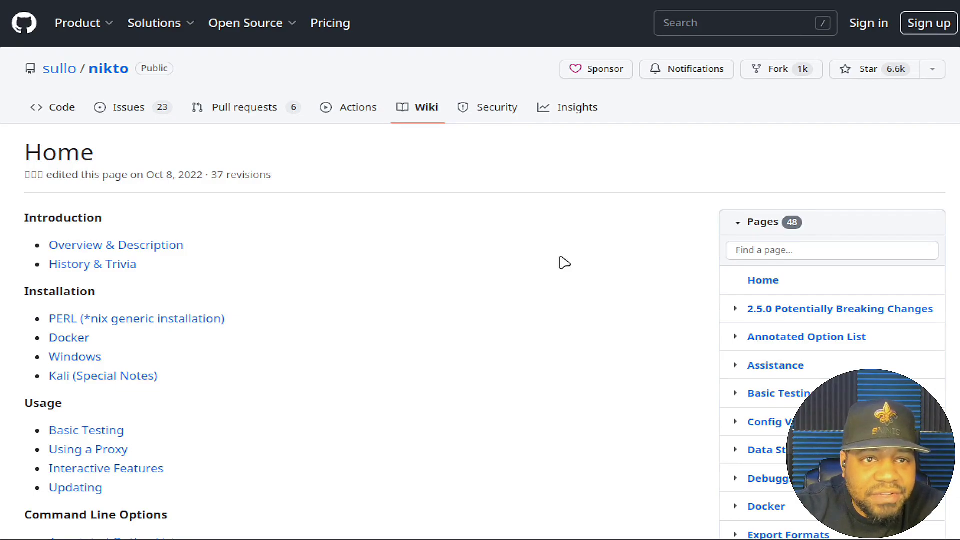
click(145, 248)
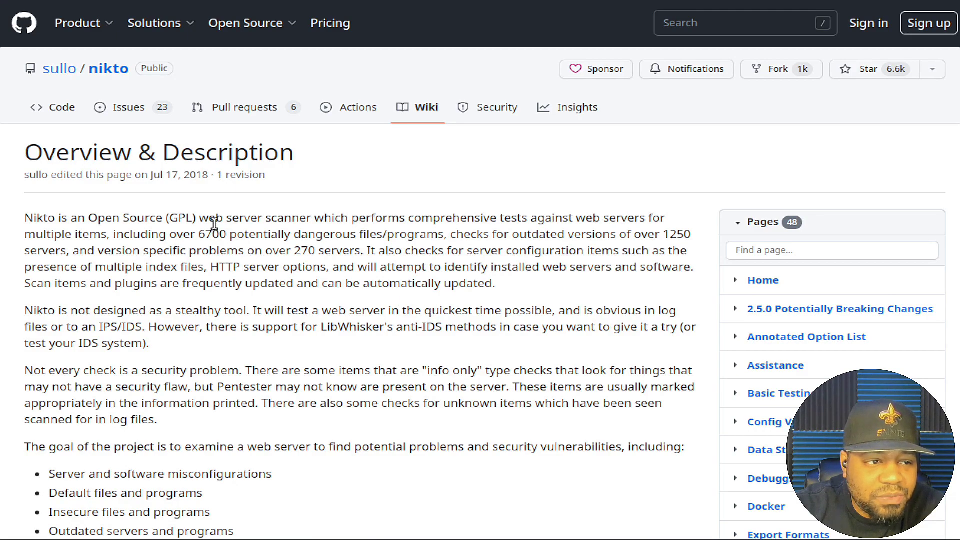
Examine the overview text for what Nikto scans on web servers and which problems and vulnerabilities the project aims to find
drag(221, 221, 101, 235)
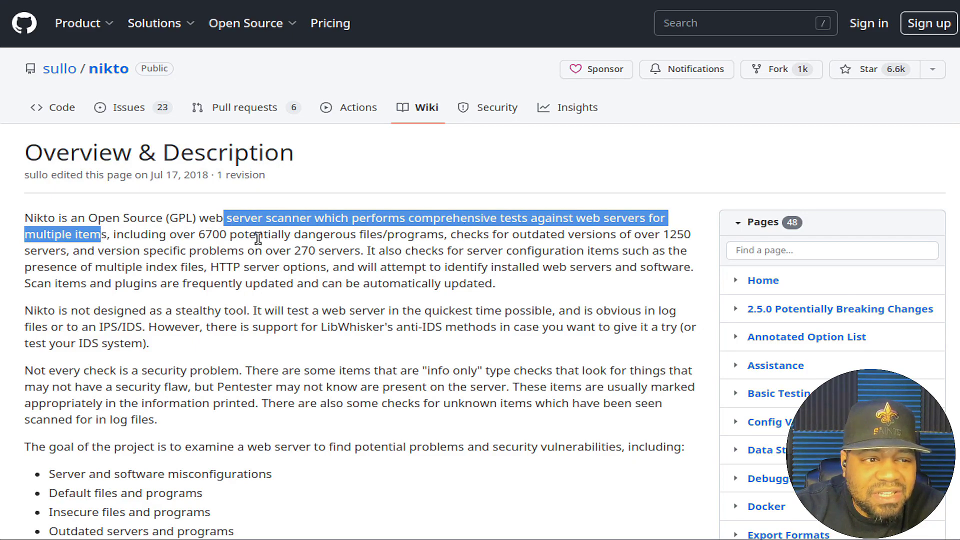
drag(448, 234, 654, 233)
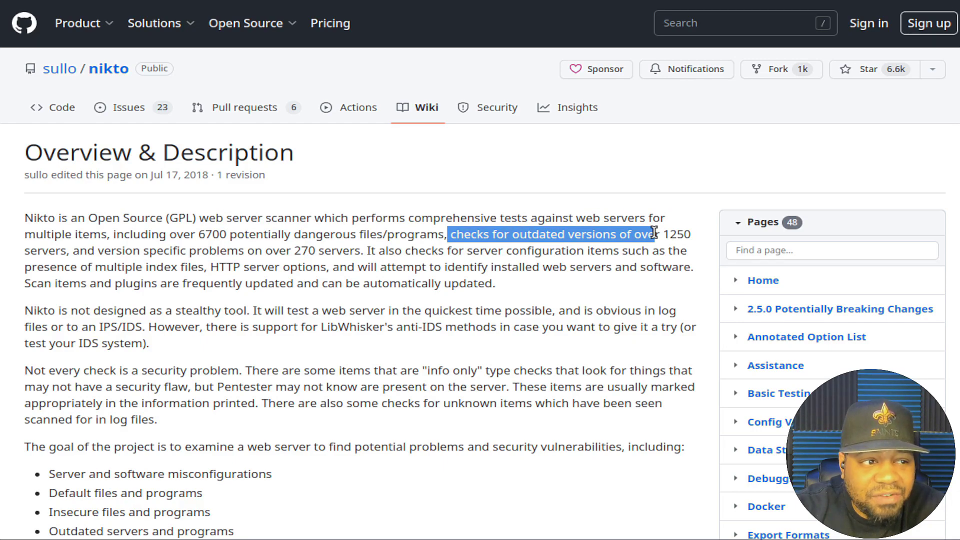
drag(183, 234, 434, 234)
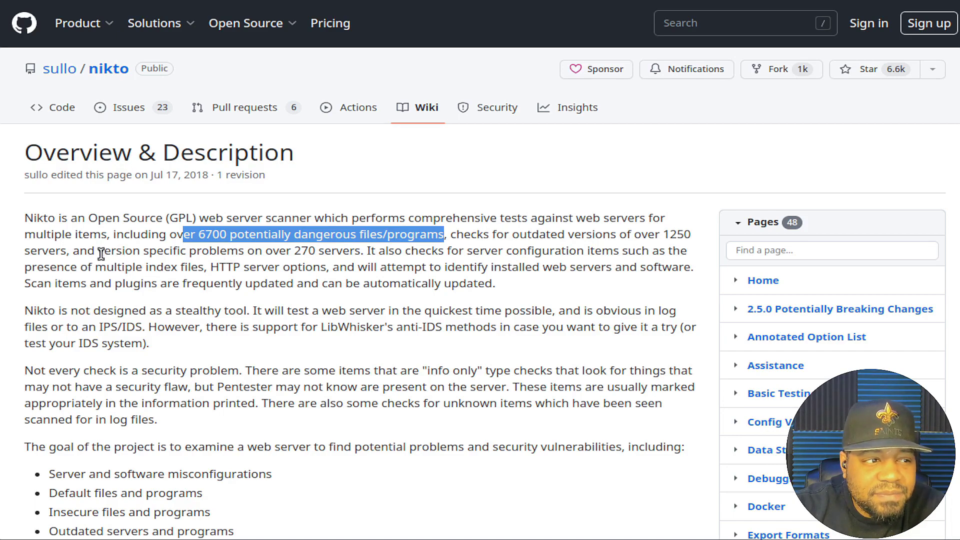
drag(101, 251, 356, 250)
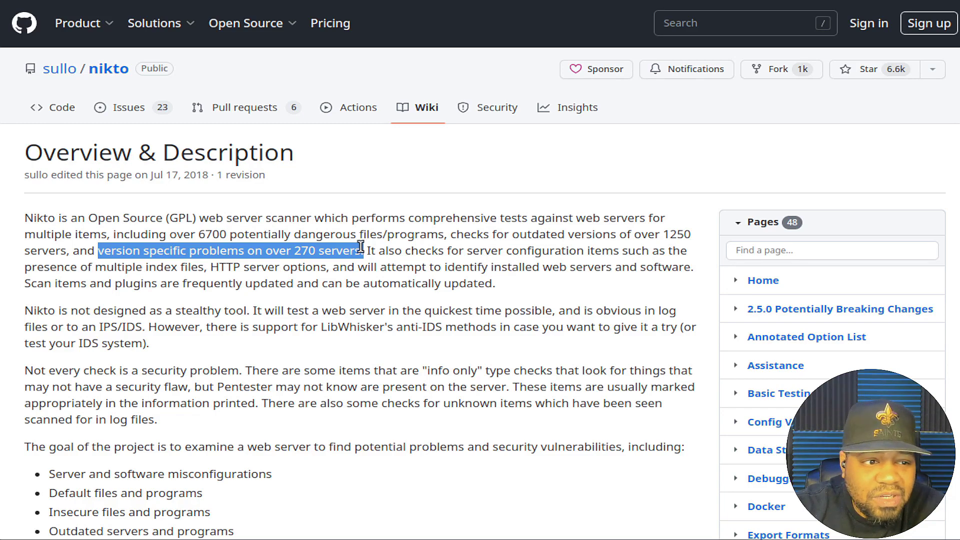
drag(359, 250, 366, 250)
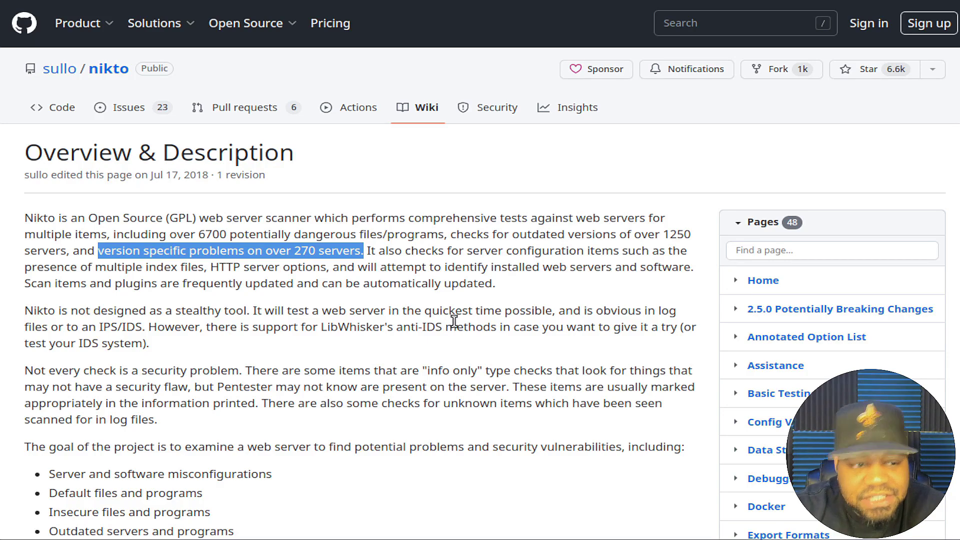
scroll(453, 321, down, 3)
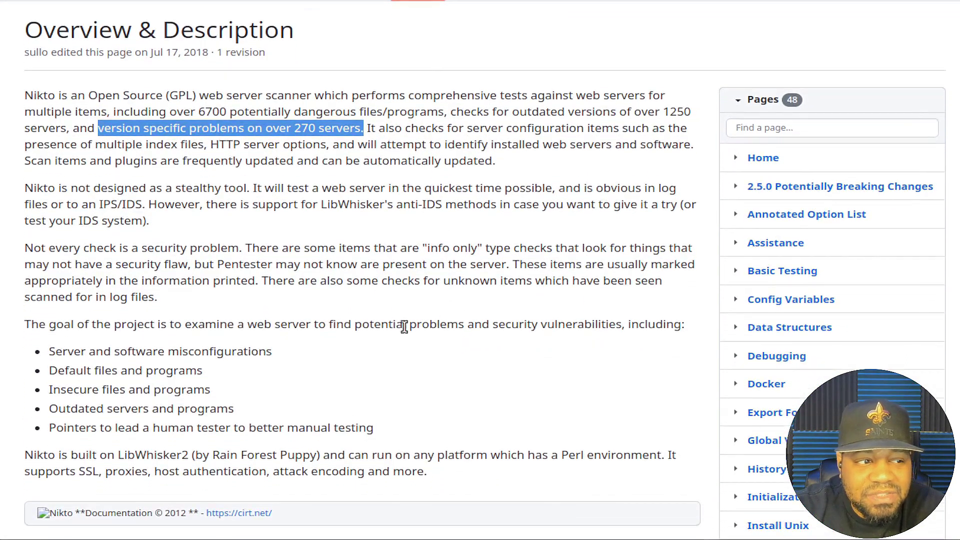
drag(24, 324, 428, 452)
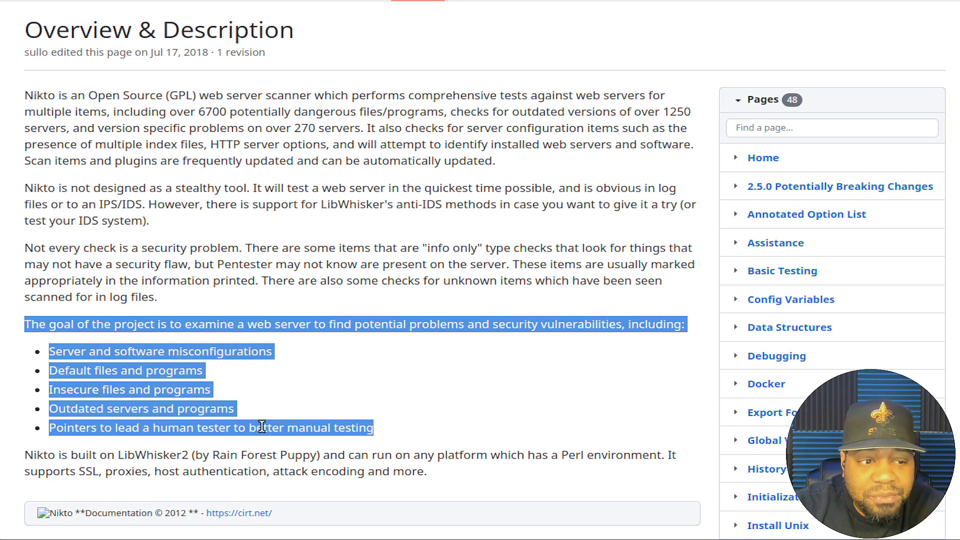
click(378, 433)
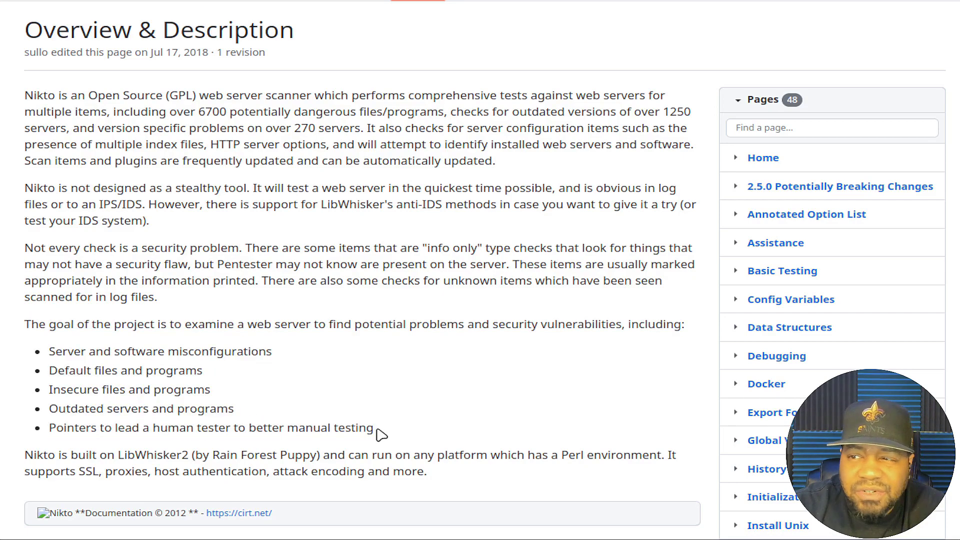
scroll(388, 406, up, 3)
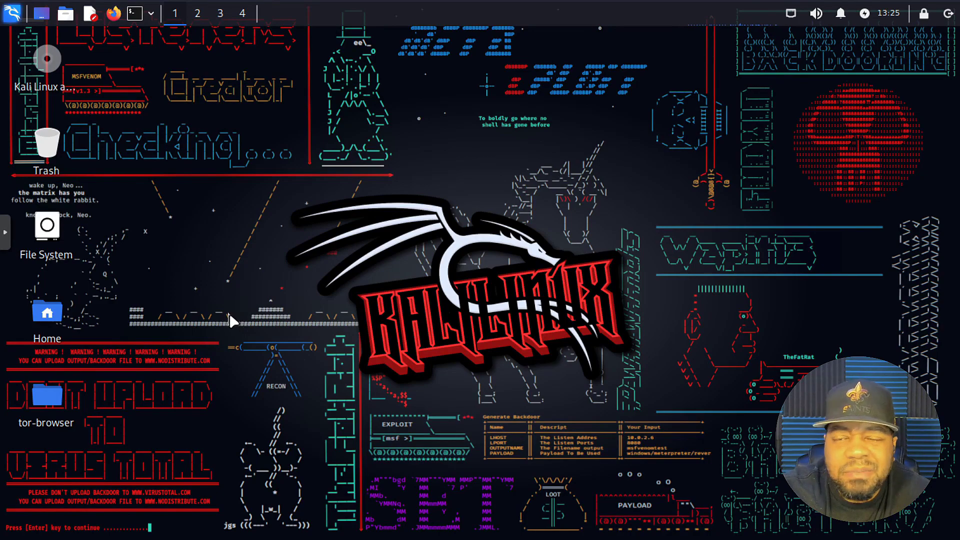
Switch to the Kali Linux desktop, search the installed applications for nikto and launch it
click(11, 14)
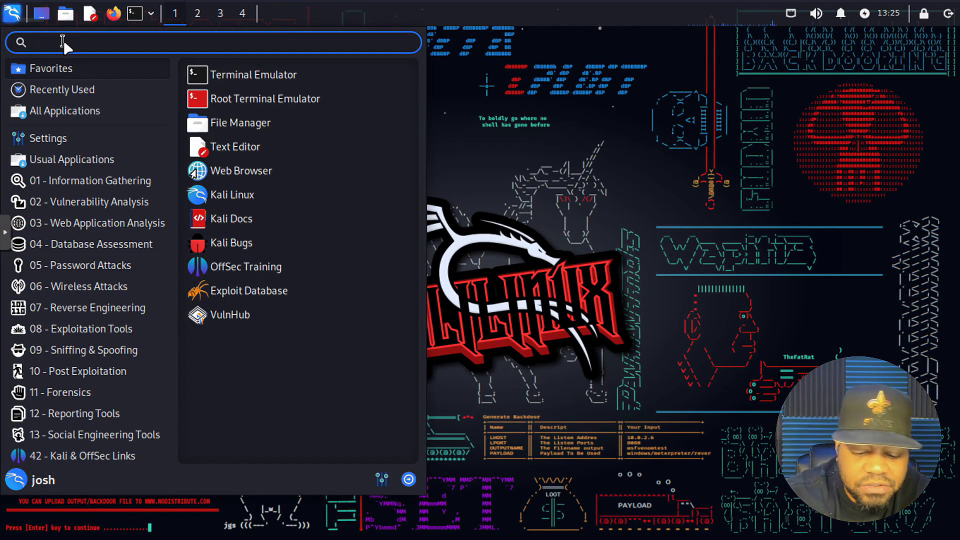
text(nik)
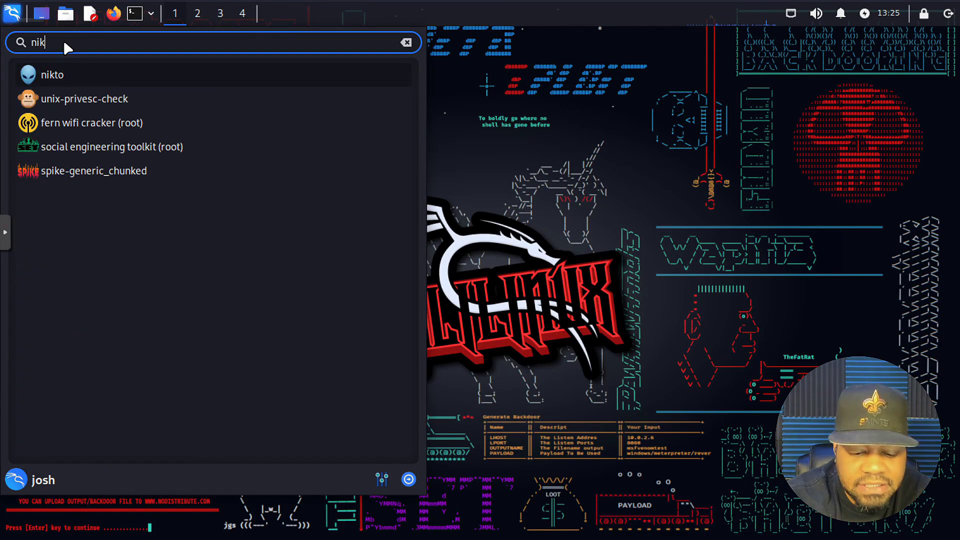
text(to)
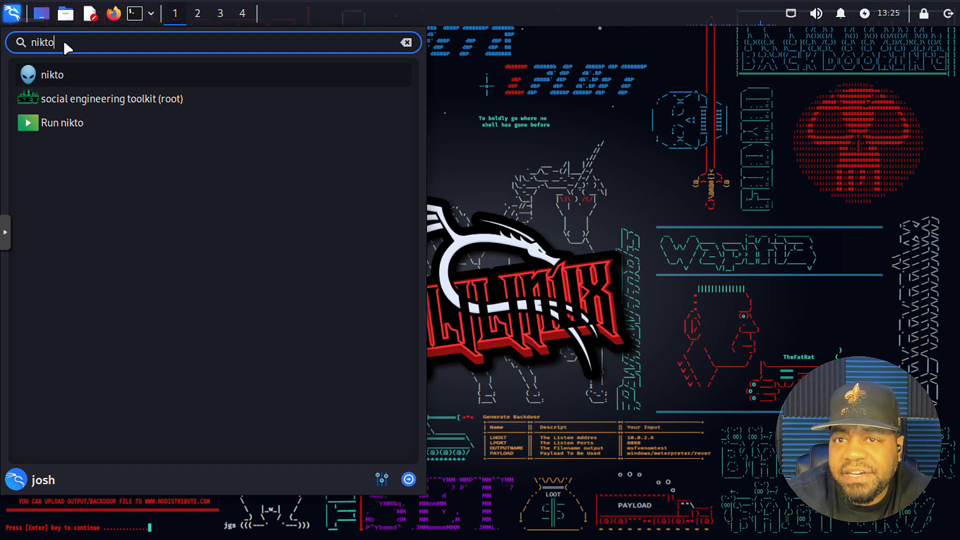
click(52, 76)
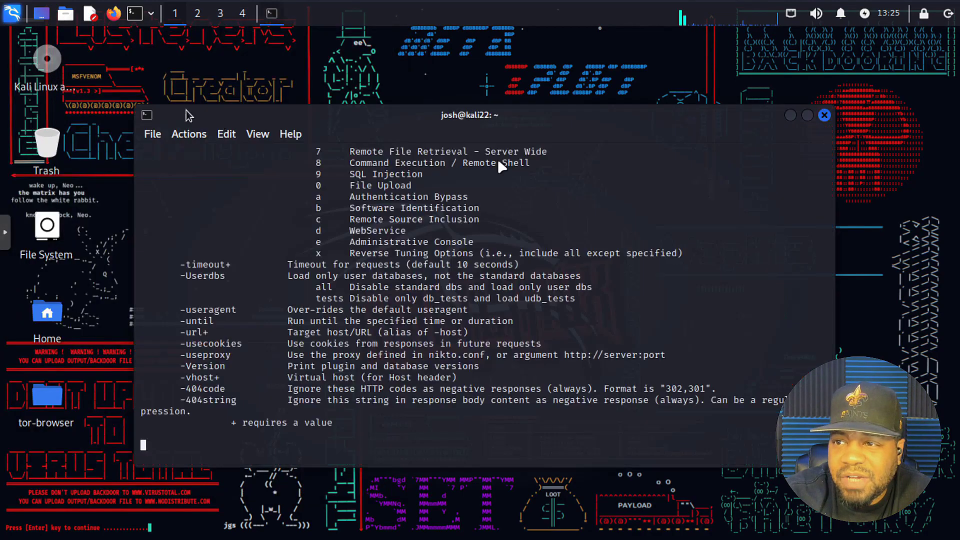
Look through Nikto's full list of command-line options in the terminal, from -ask to -404string
scroll(389, 324, up, 20)
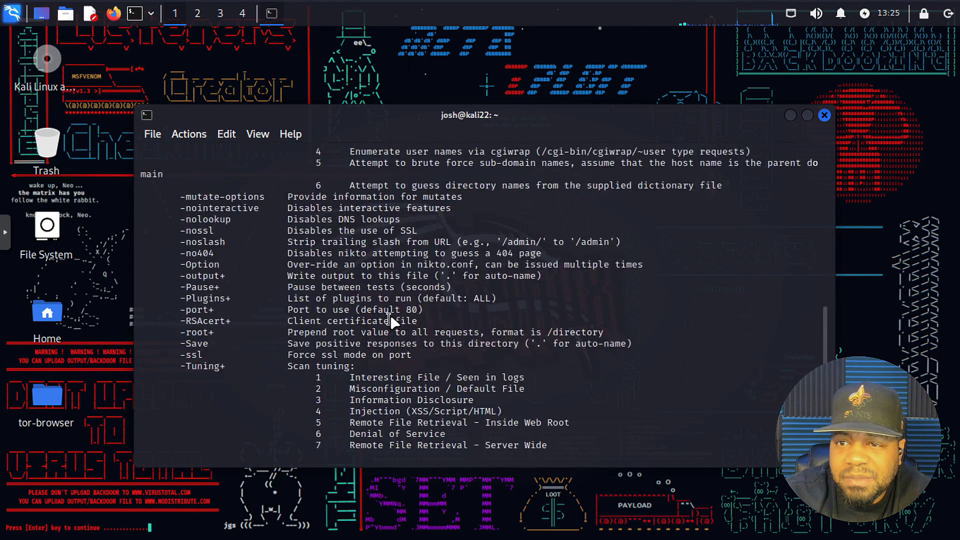
scroll(389, 303, up, 4)
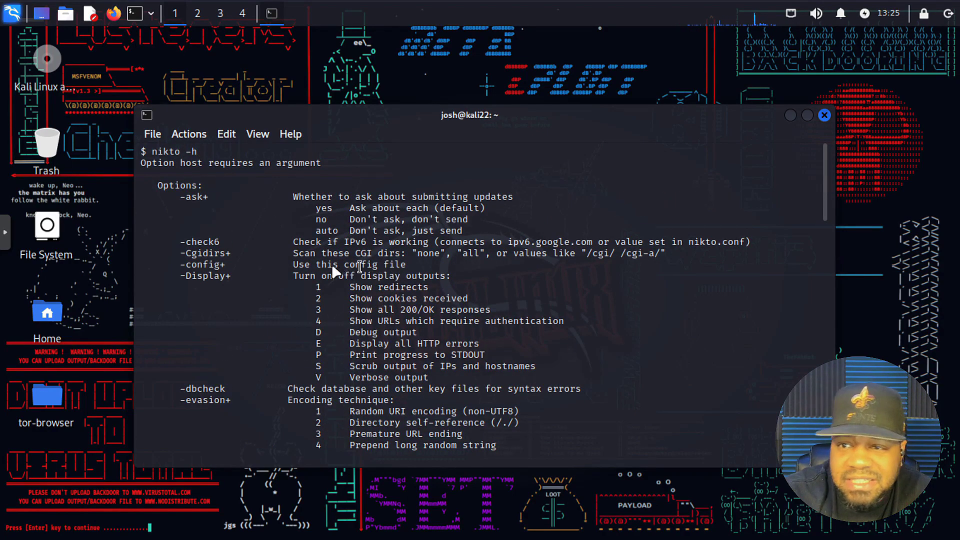
scroll(309, 278, down, 8)
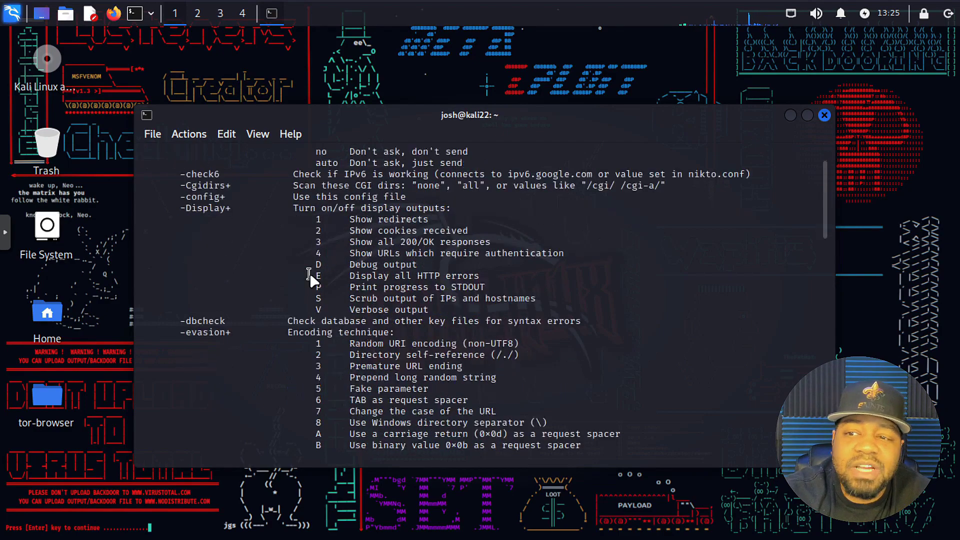
scroll(309, 278, down, 6)
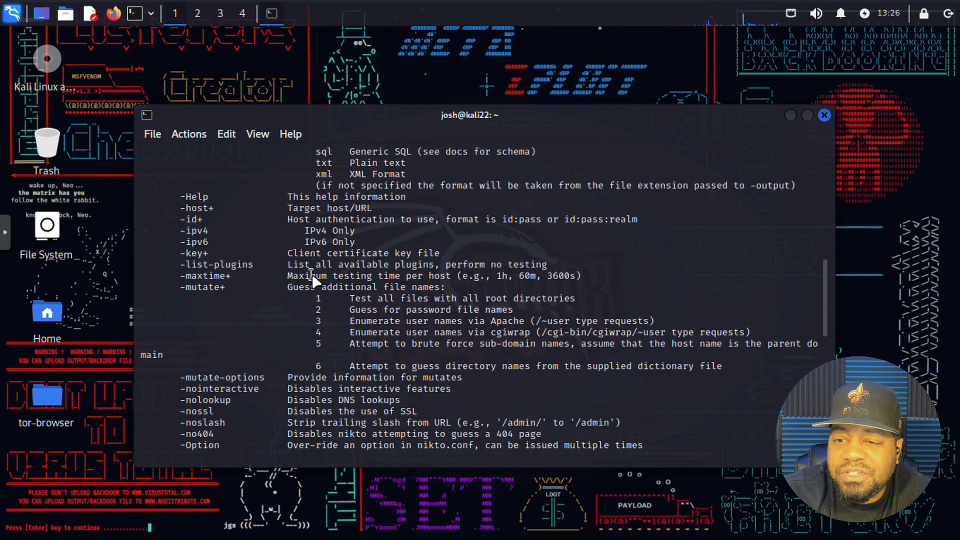
scroll(313, 279, down, 4)
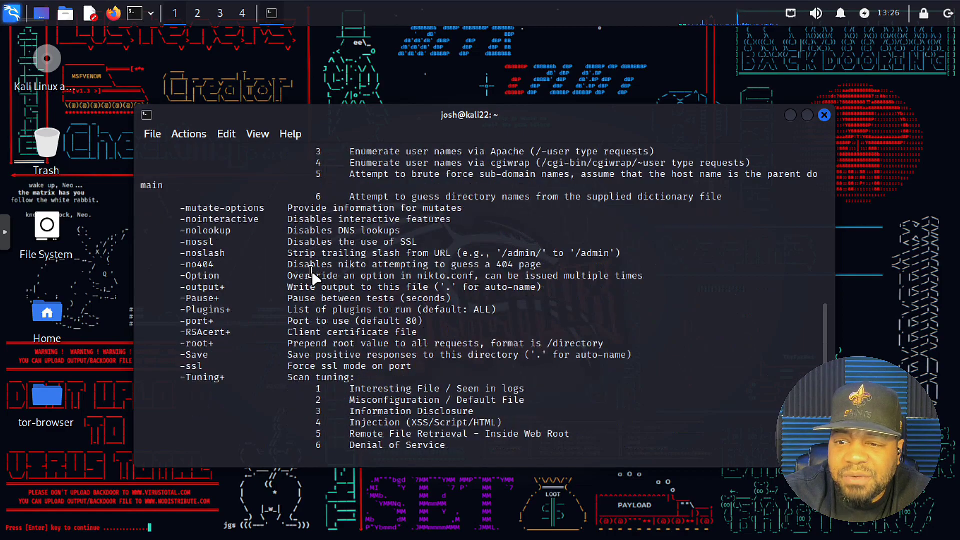
scroll(344, 303, down, 9)
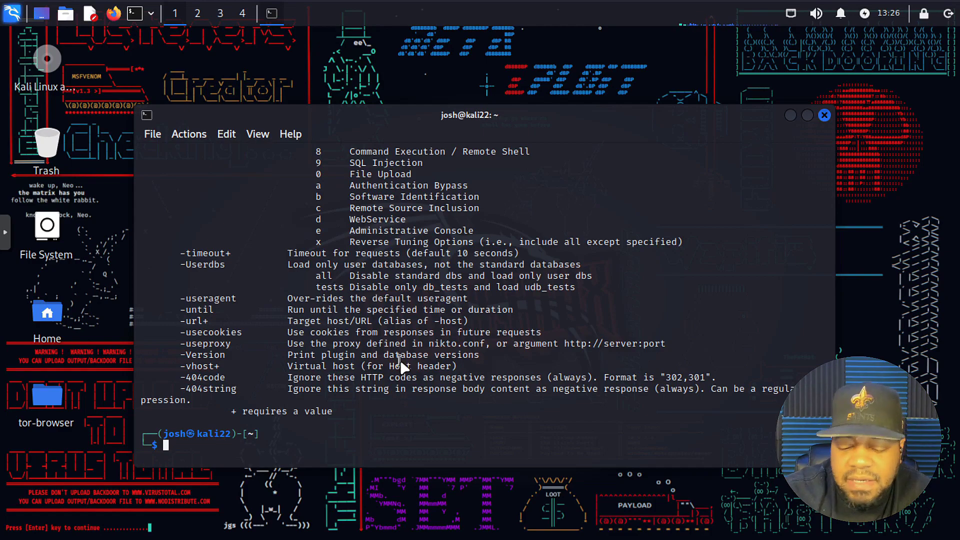
Clear the terminal and enlarge its text by two zoom levels, with the window moved closer to the desktop's upper-left corner
key(ctrl+l)
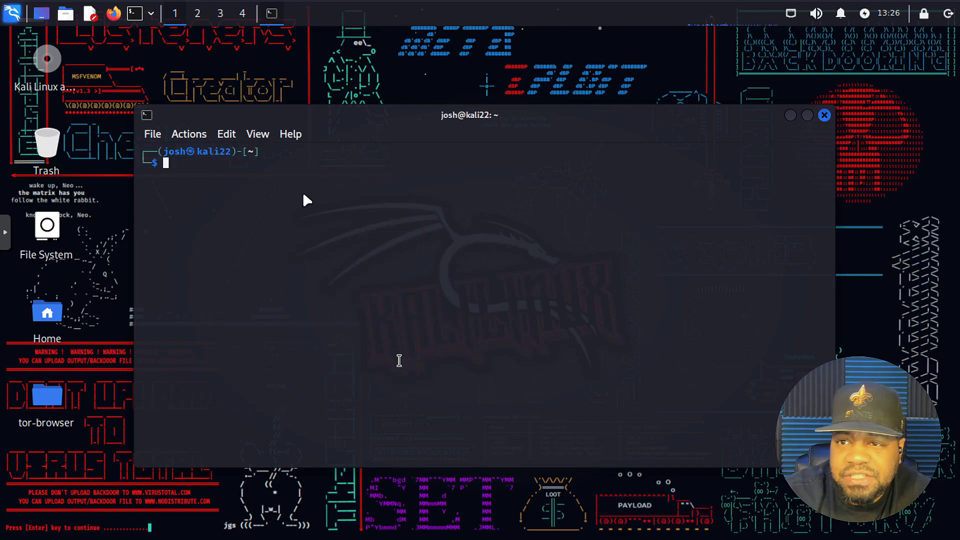
click(221, 141)
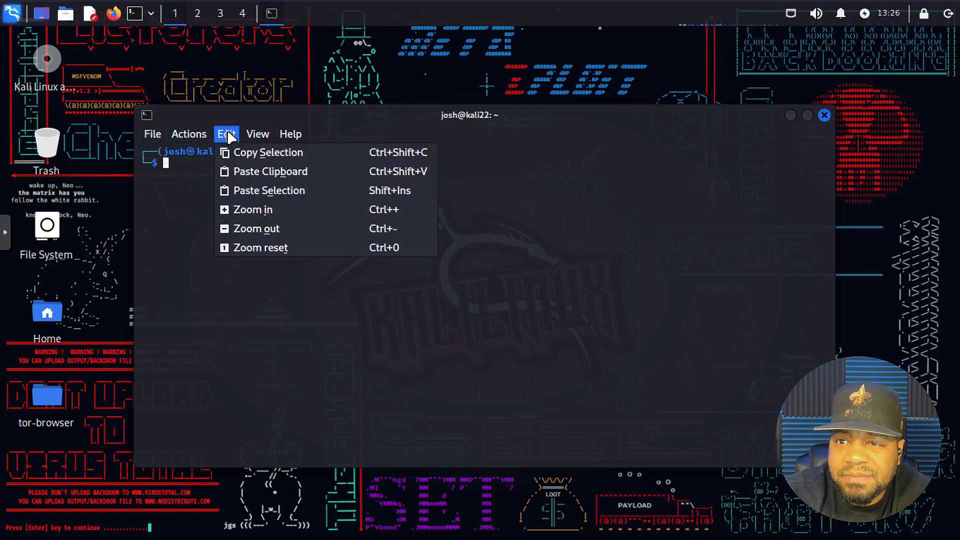
click(259, 207)
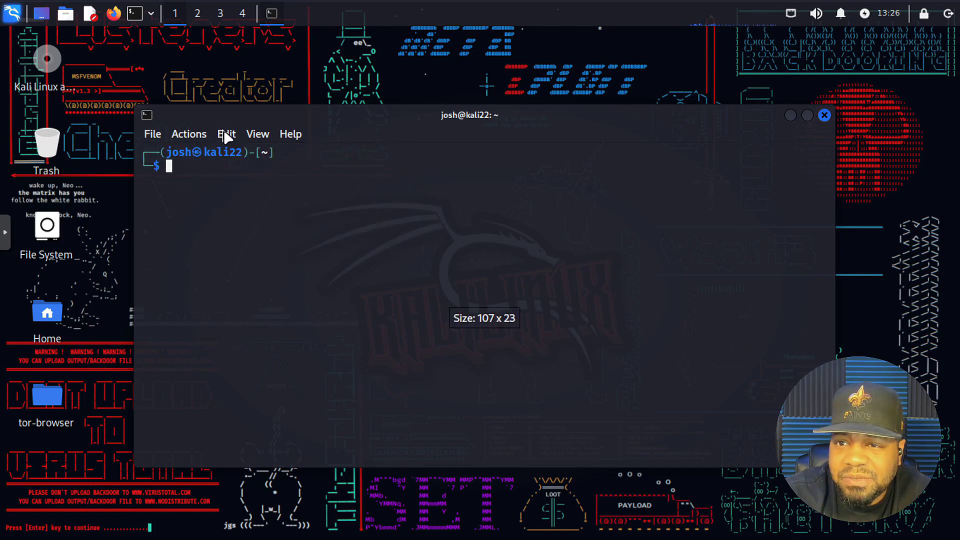
click(226, 135)
click(256, 208)
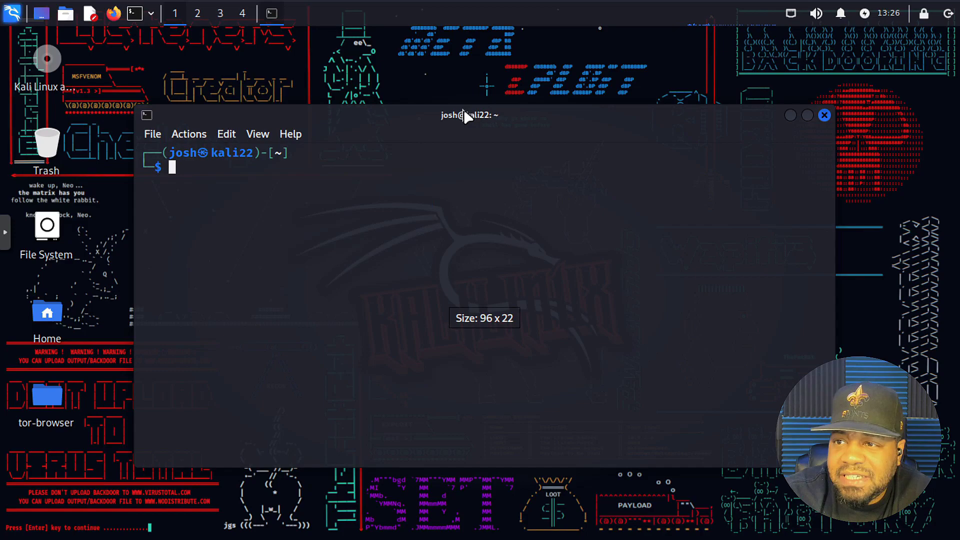
drag(461, 108, 417, 64)
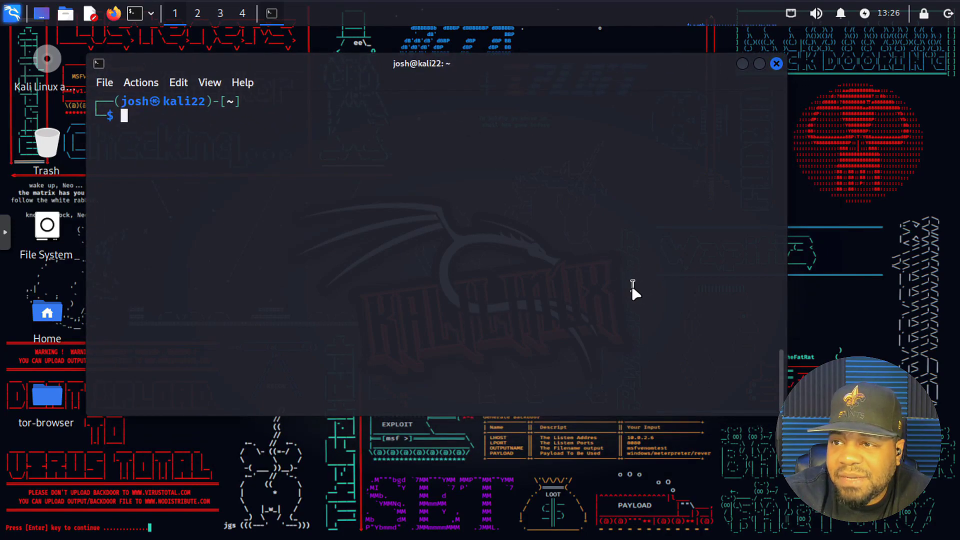
Run nikto -h and review the display, evasion, mutate and tuning options in the help output
text(nikto)
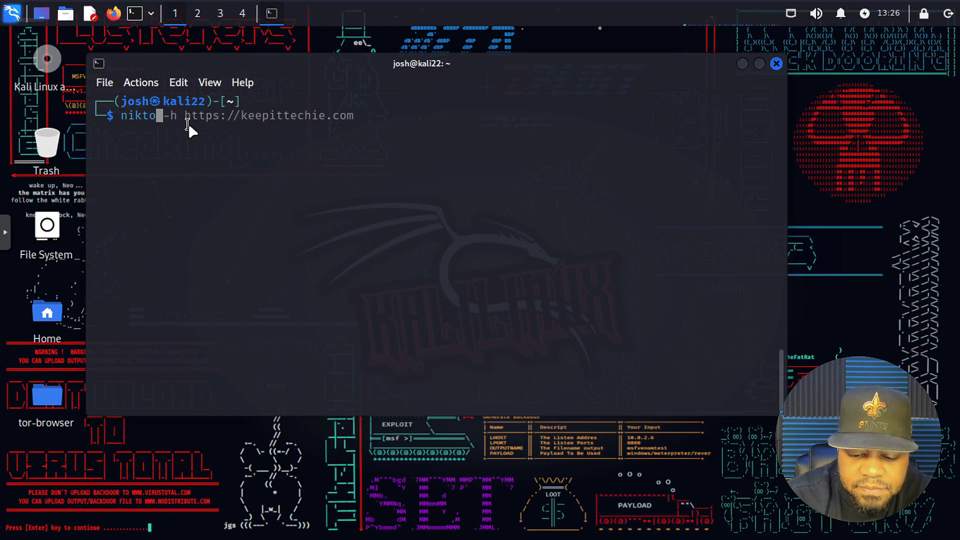
text( -h)
key(Return)
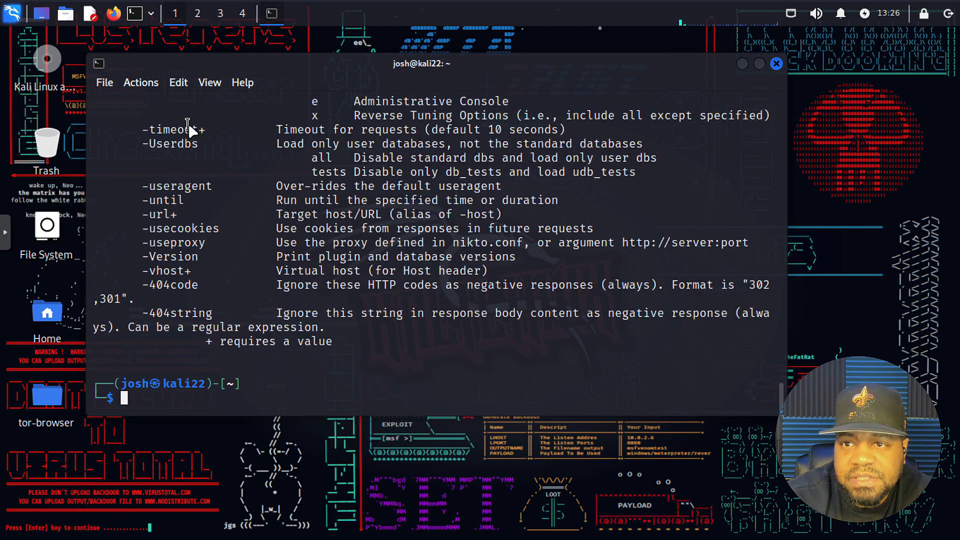
scroll(217, 238, up, 20)
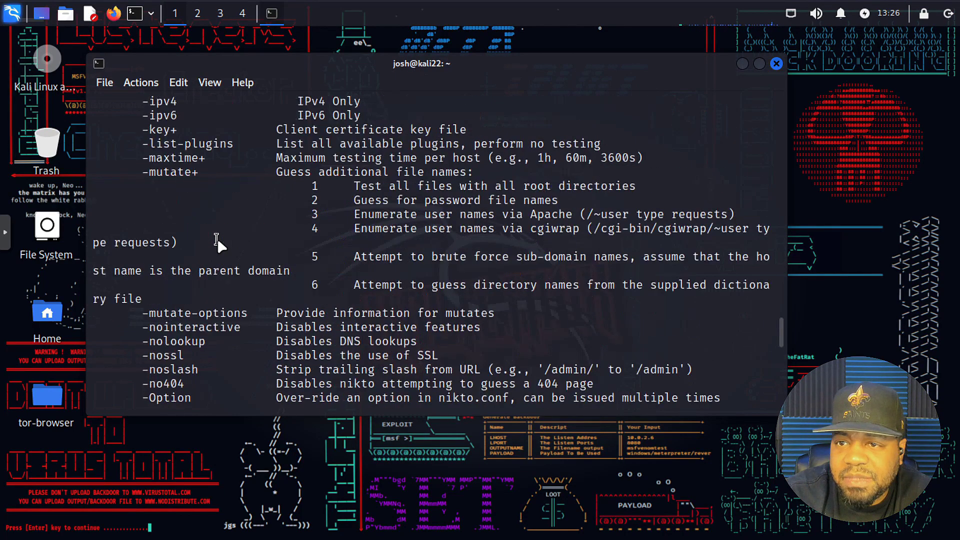
scroll(217, 238, up, 9)
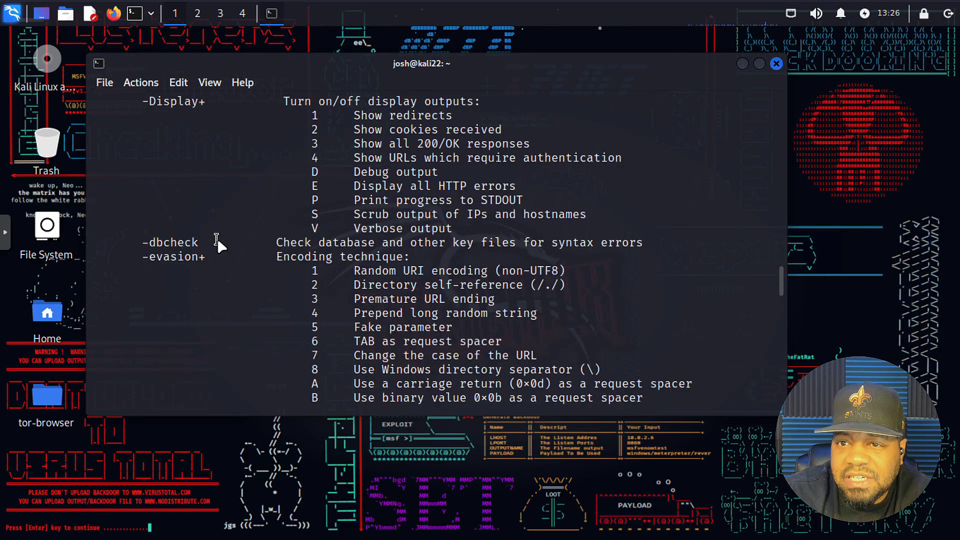
scroll(224, 233, down, 13)
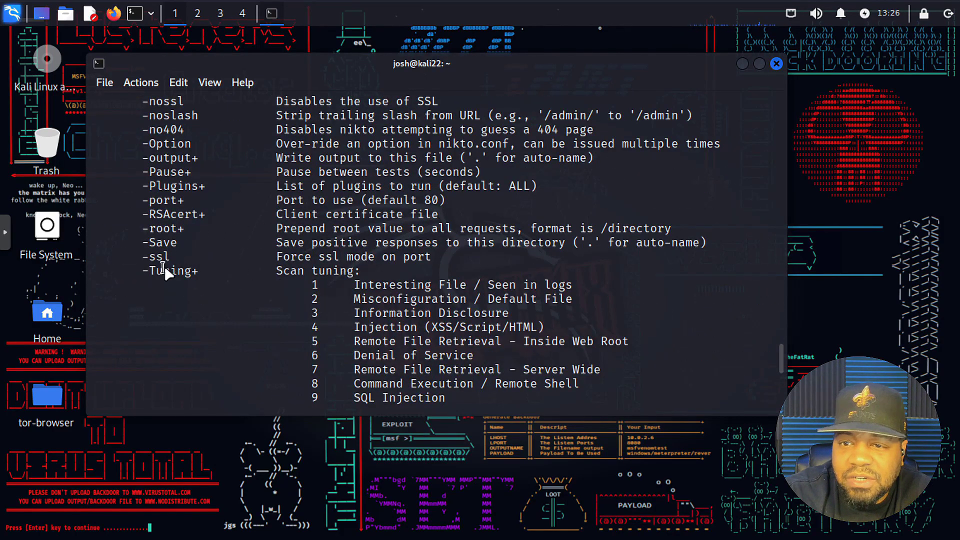
Check the -ssl option and the remaining entries of the Nikto help output, and clear the terminal
drag(176, 257, 143, 258)
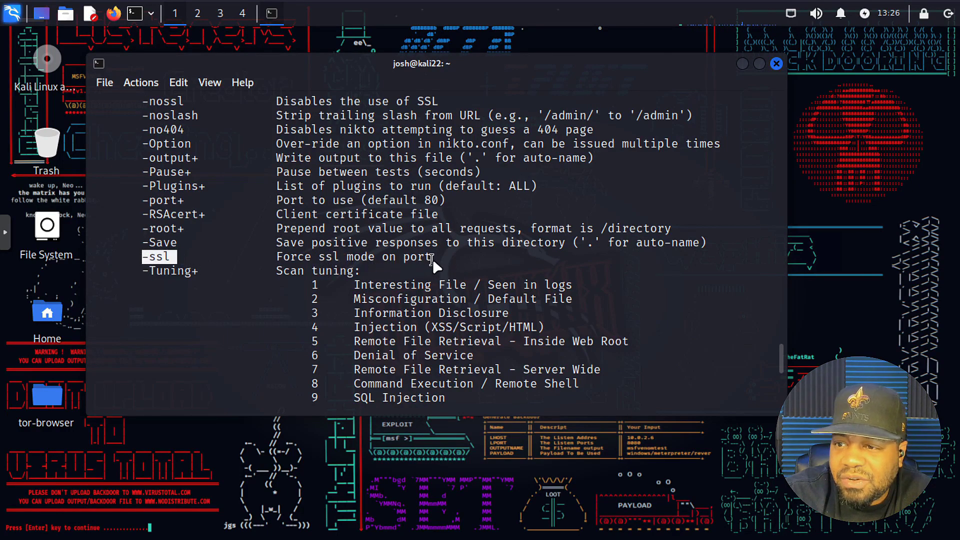
scroll(259, 310, down, 7)
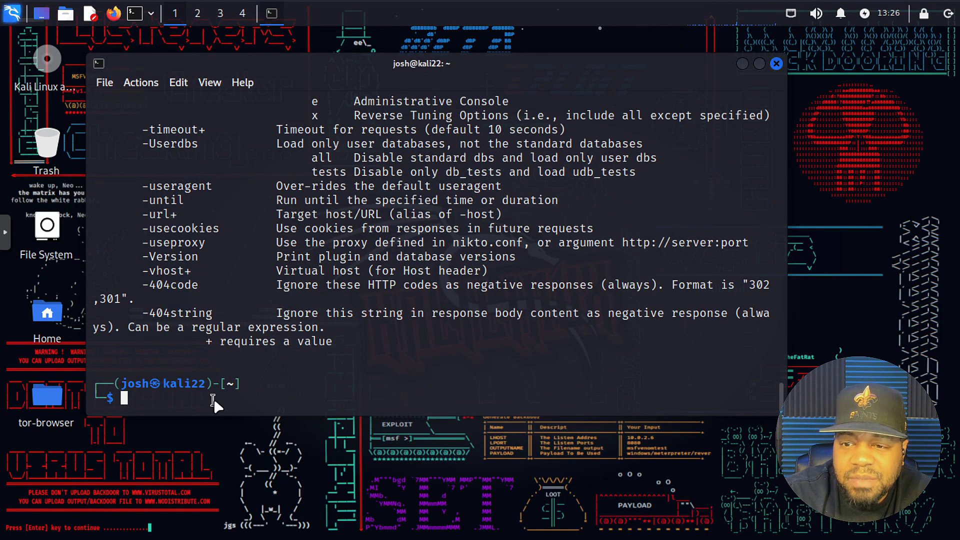
key(ctrl+l)
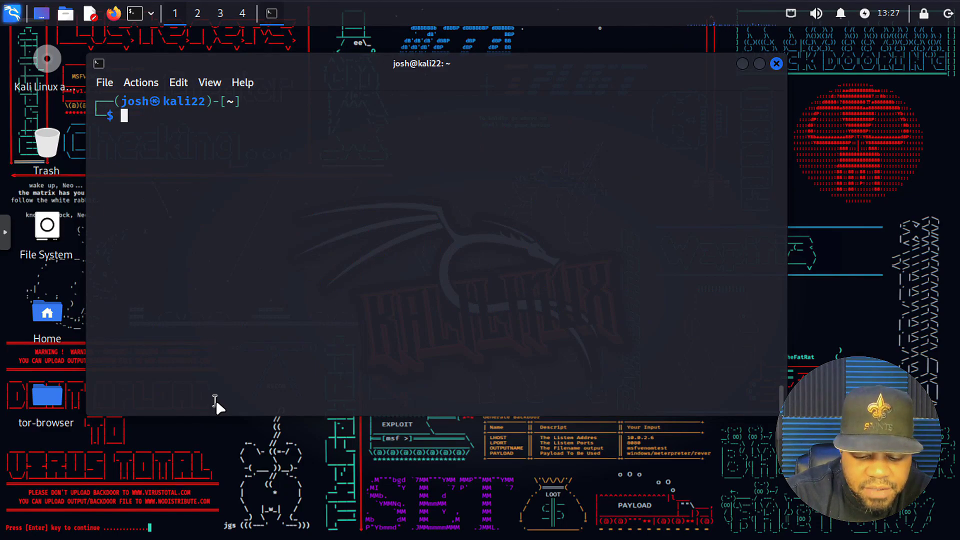
text(nikto -)
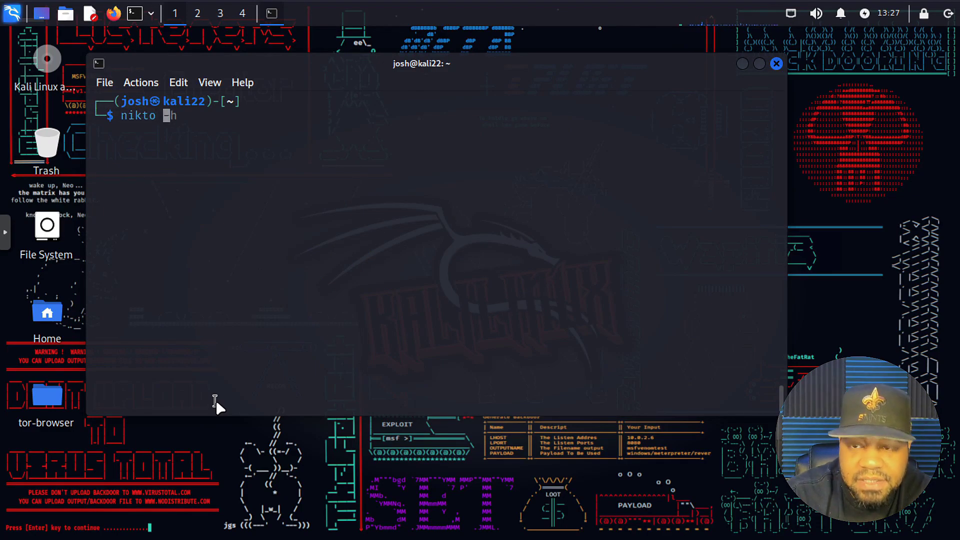
text(h)
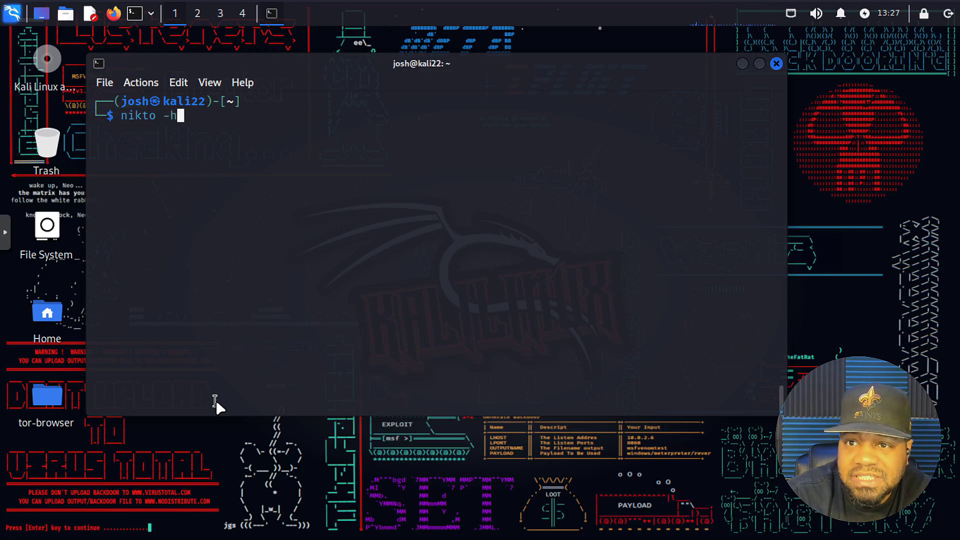
key(Right)
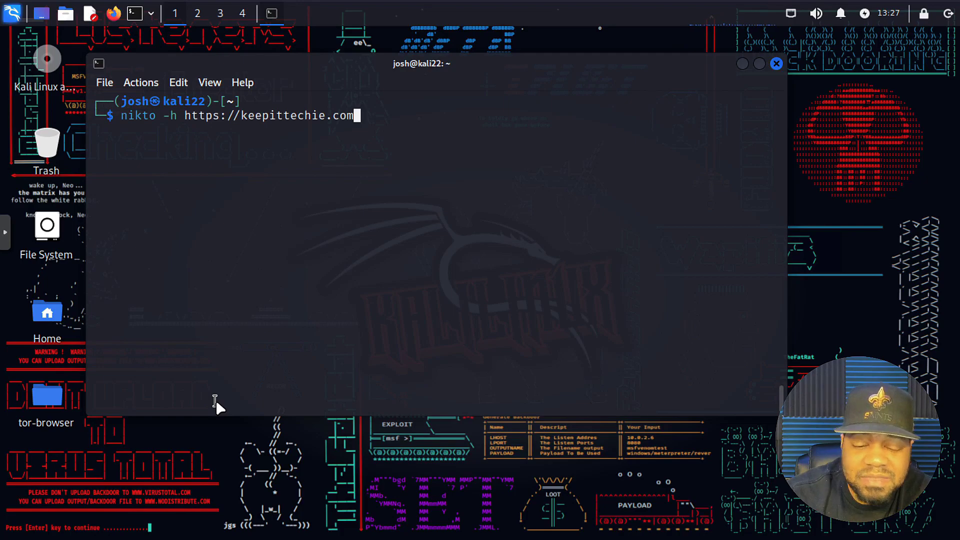
key(Left)
key(Left)
key(Left)
key(Left)
key(Left)
key(Left)
key(Left)
key(Left)
key(Left)
key(Left)
key(Left)
key(Left)
key(Left)
key(Left)
key(Left)
key(Left)
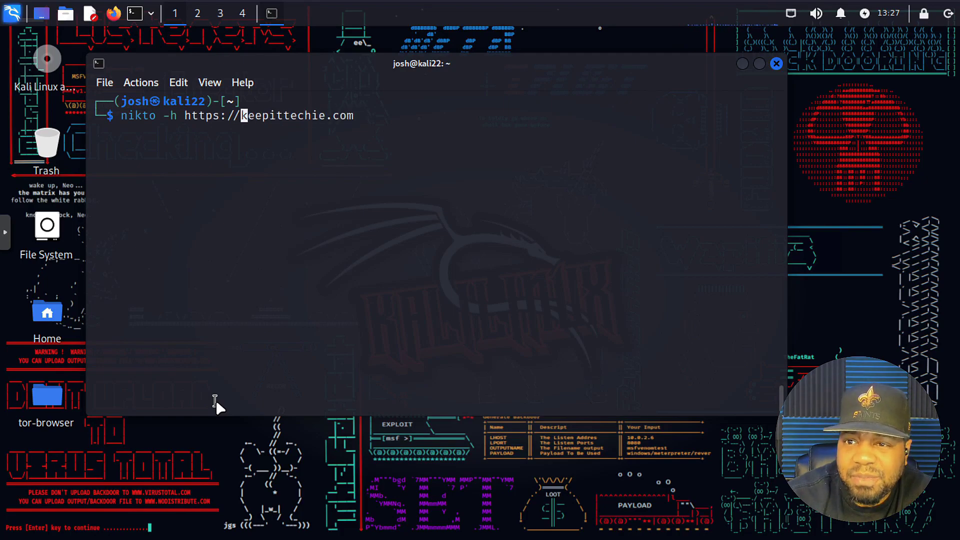
key(BackSpace)
key(BackSpace)
key(BackSpace)
key(BackSpace)
key(BackSpace)
key(BackSpace)
key(BackSpace)
key(BackSpace)
key(BackSpace)
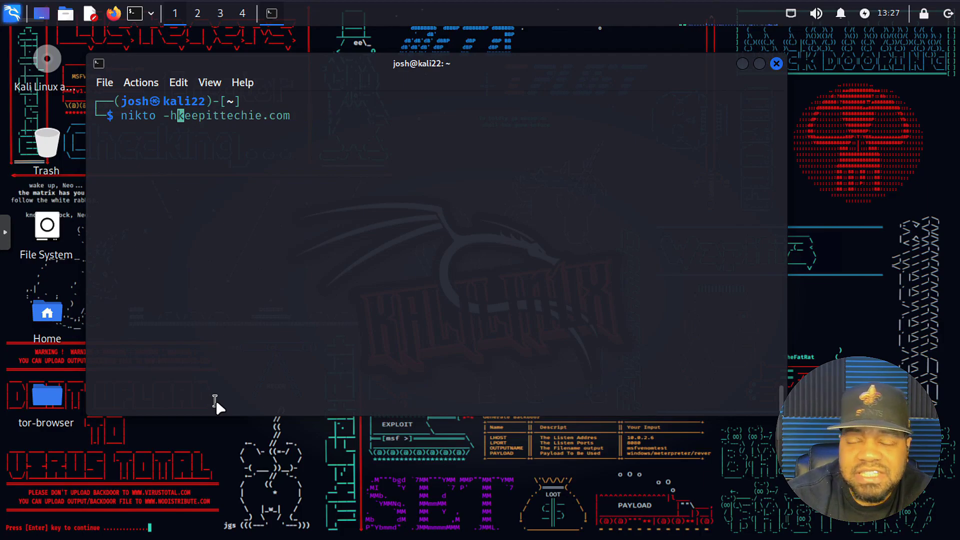
key(Right)
key(Right)
key(Right)
key(Right)
key(Right)
key(Right)
key(Right)
key(Right)
key(Right)
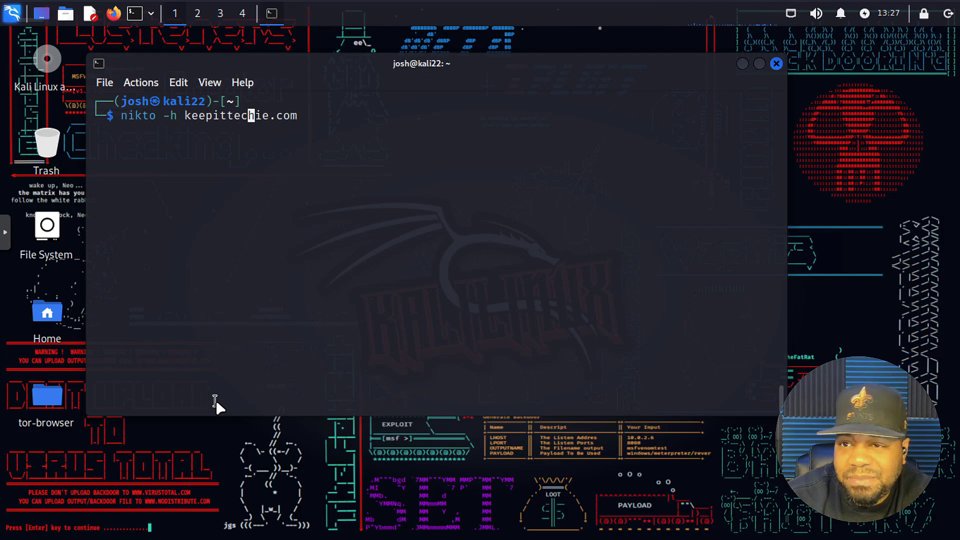
key(Right)
key(Right)
key(Right)
key(Right)
key(Right)
key(Right)
key(Right)
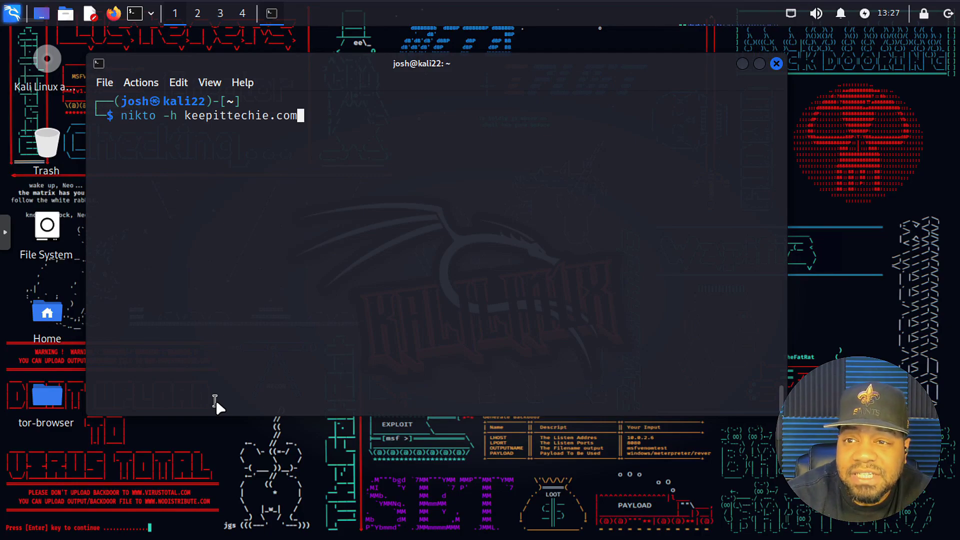
key(Return)
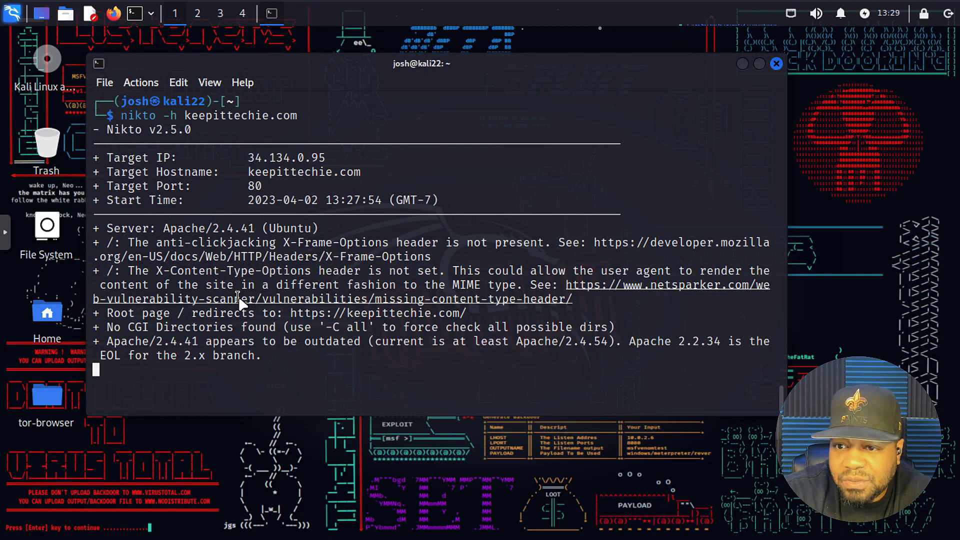
Open the reference link of the X-Content-Type-Options finding, read its summary, impact and remediation sections, and close the page
ctrl+click(254, 298)
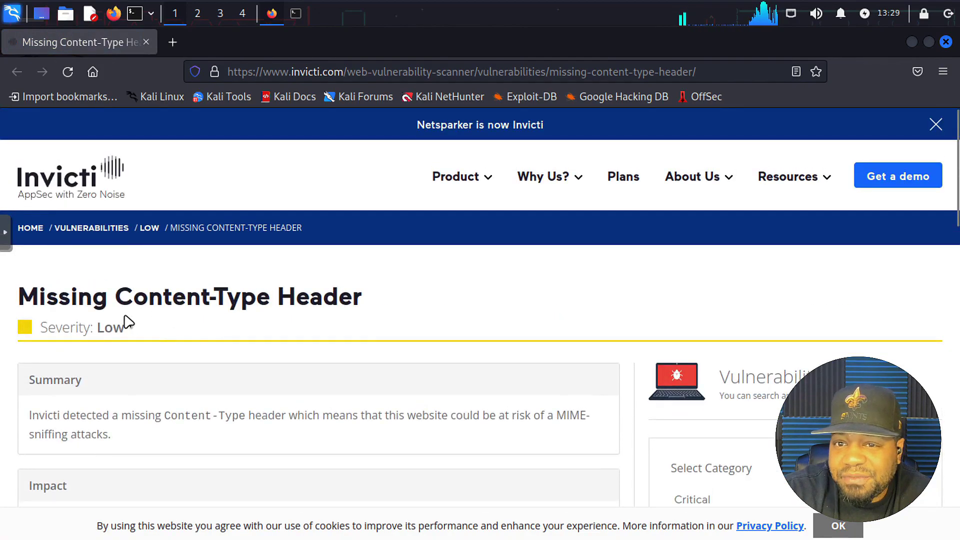
scroll(84, 315, down, 3)
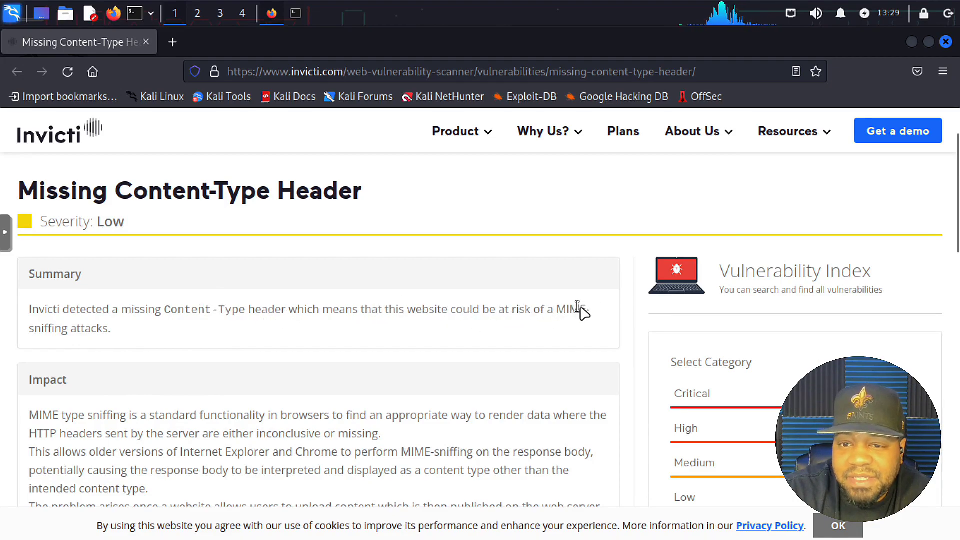
scroll(233, 342, down, 3)
scroll(232, 342, down, 4)
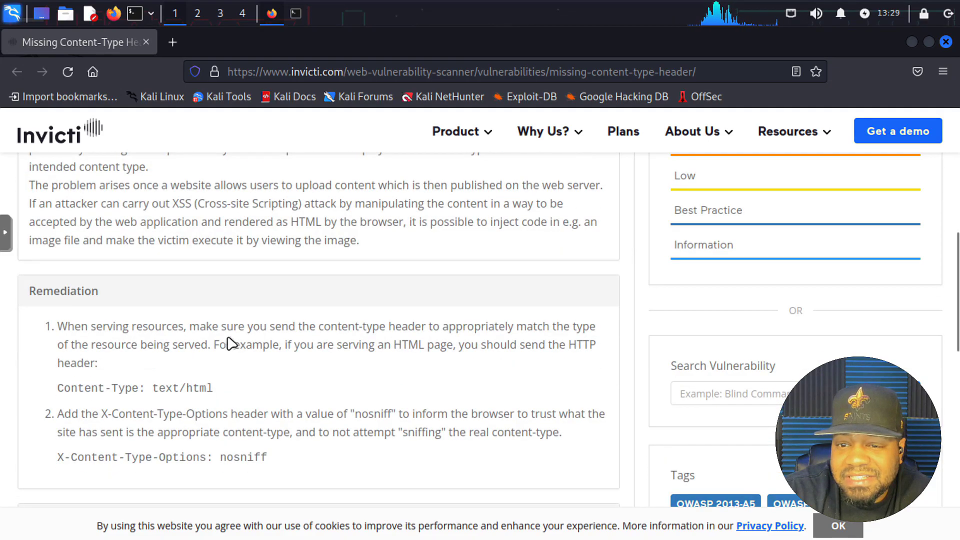
scroll(161, 431, down, 7)
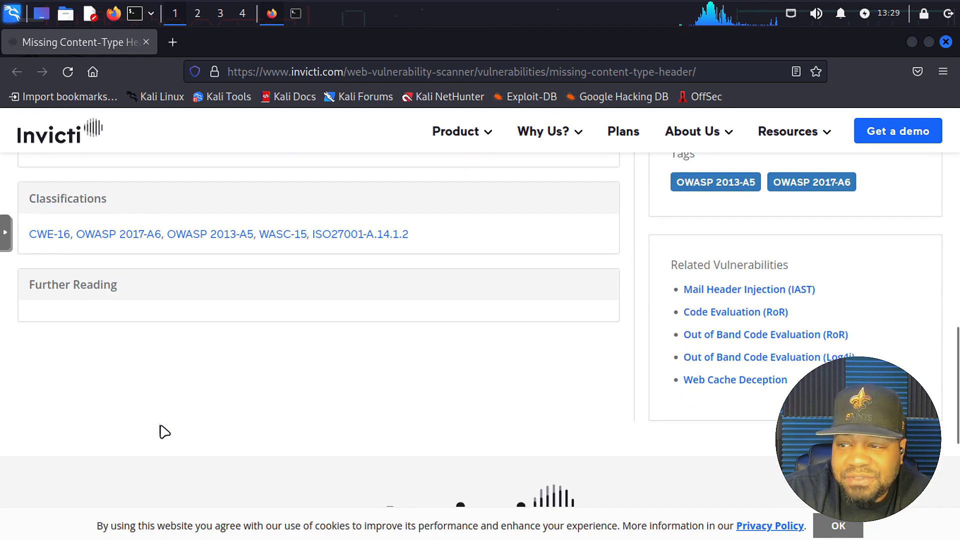
scroll(161, 431, up, 20)
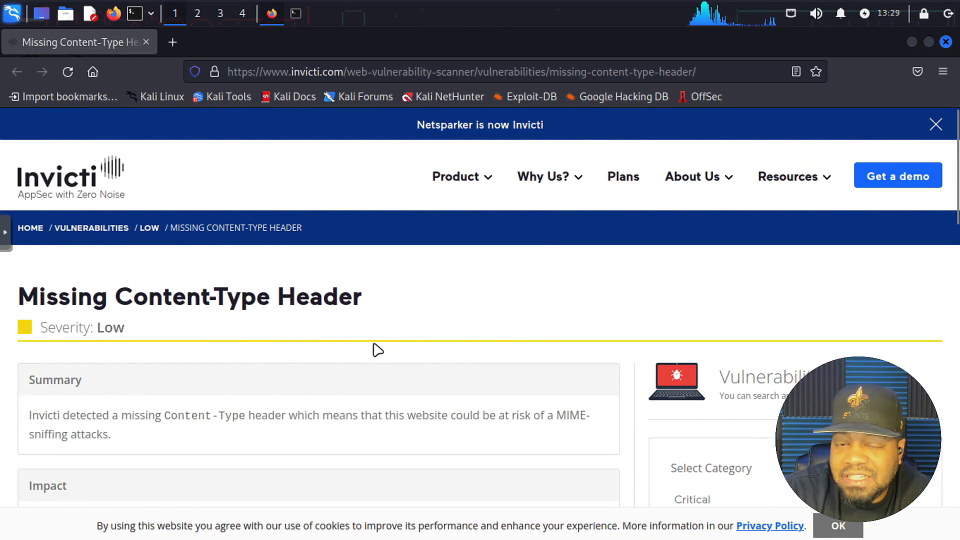
click(147, 42)
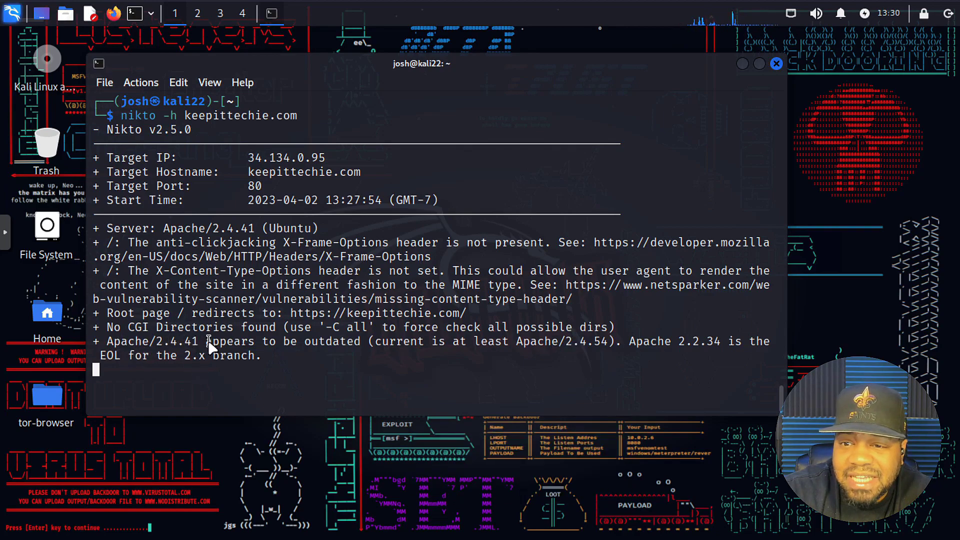
Examine the Apache version reported as outdated in the scan output, and stop the running scan
drag(198, 341, 153, 344)
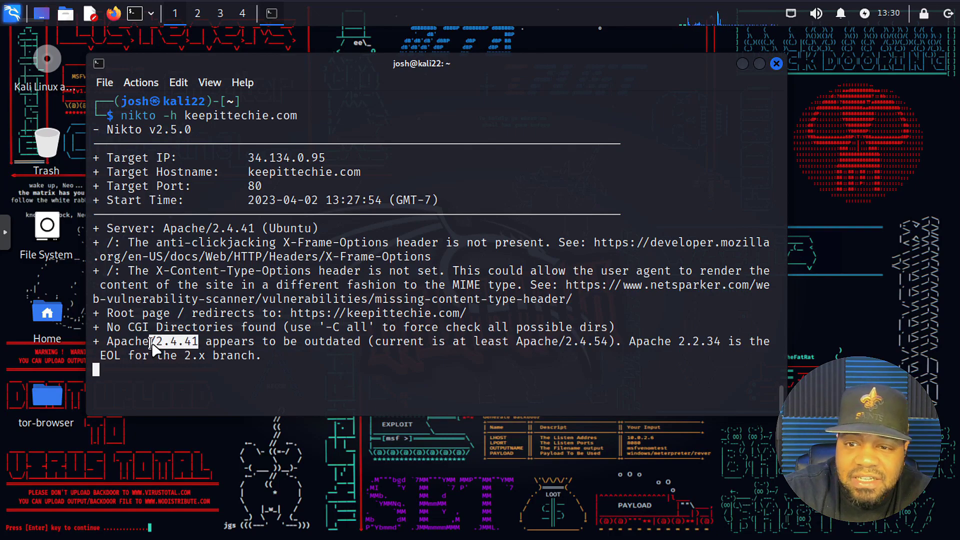
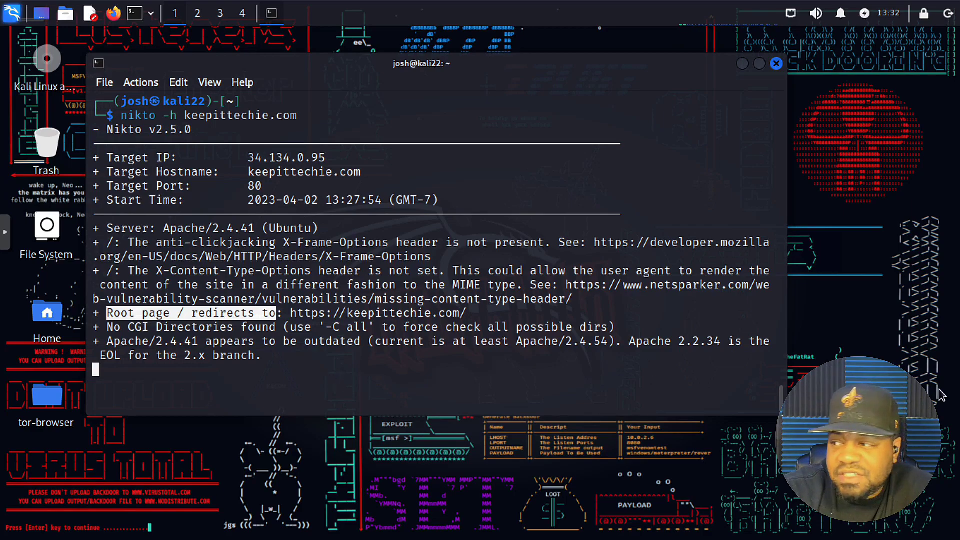
click(183, 378)
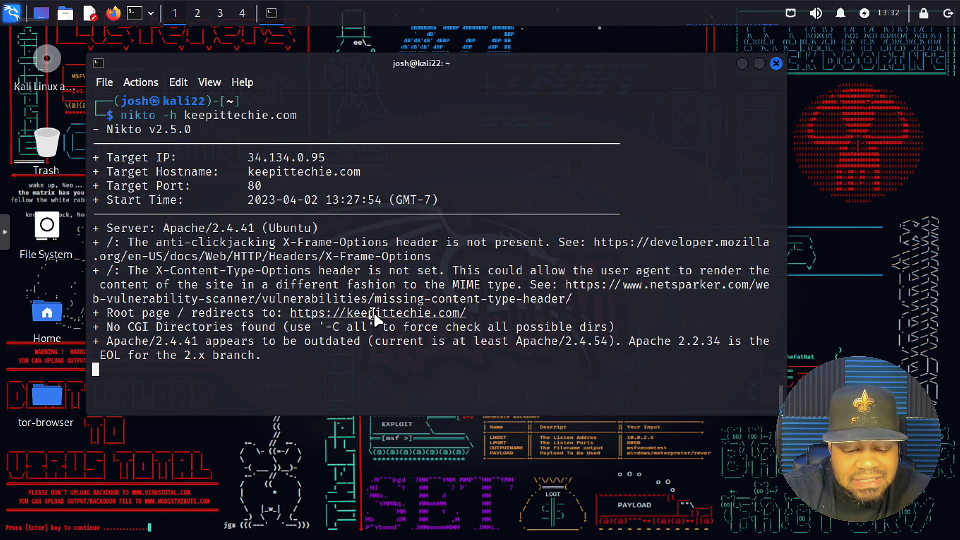
key(ctrl+c)
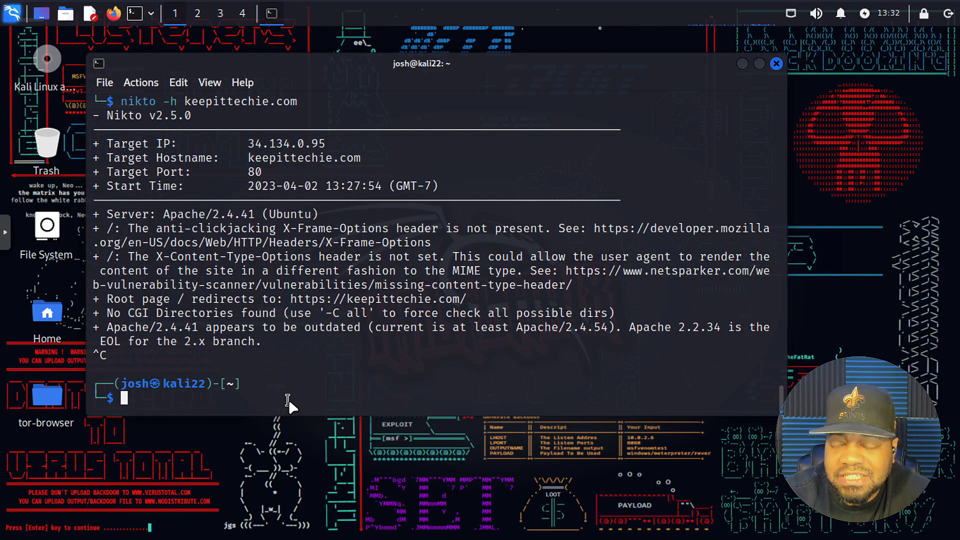
key(Up)
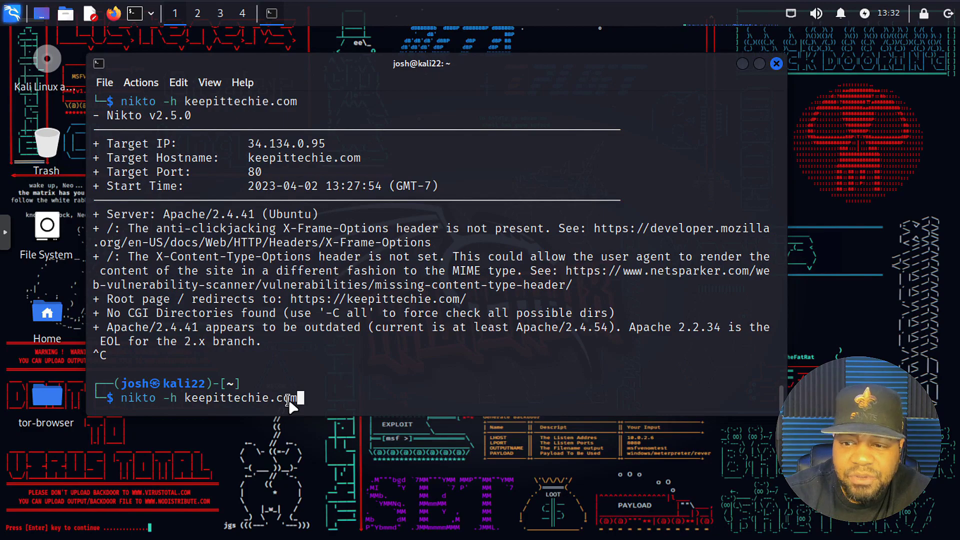
key(Left)
key(Left)
key(Left)
key(Left)
key(Left)
key(Left)
key(Left)
key(Left)
key(Left)
key(Left)
key(Left)
key(Left)
key(Left)
key(Left)
key(Left)
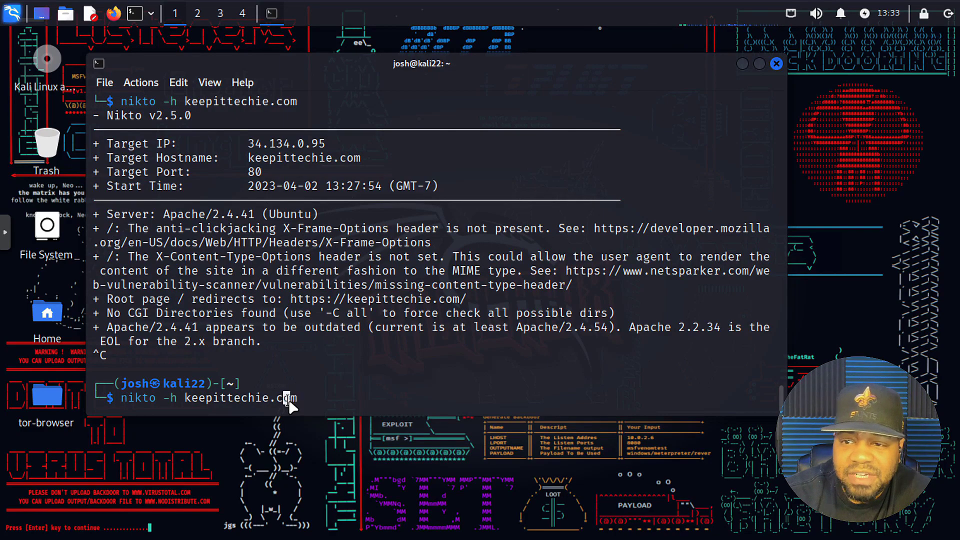
key(Left)
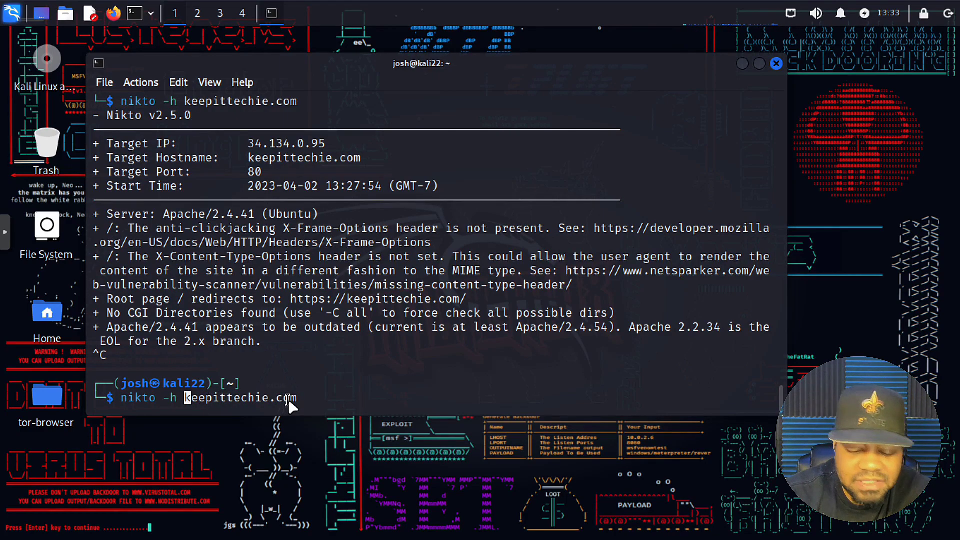
text(h)
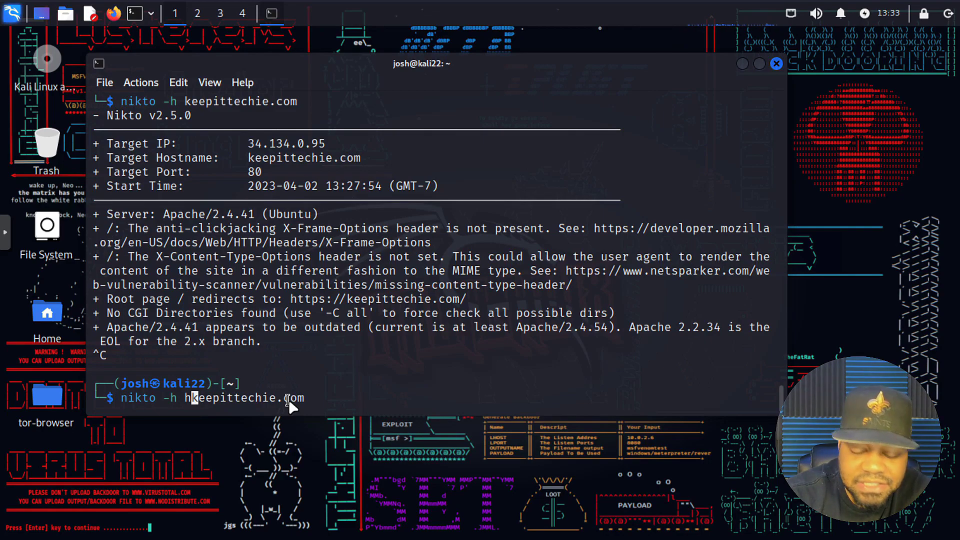
text(ttps)
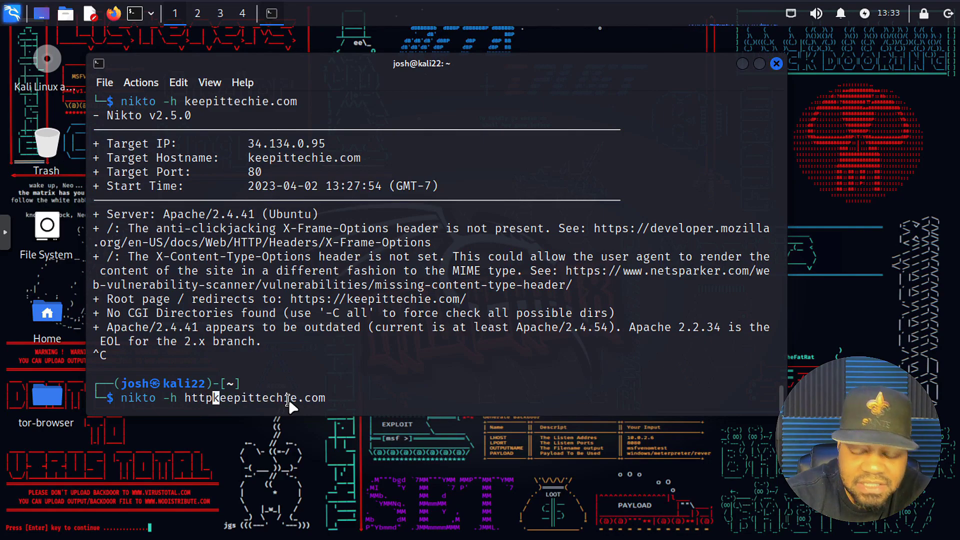
text(:)
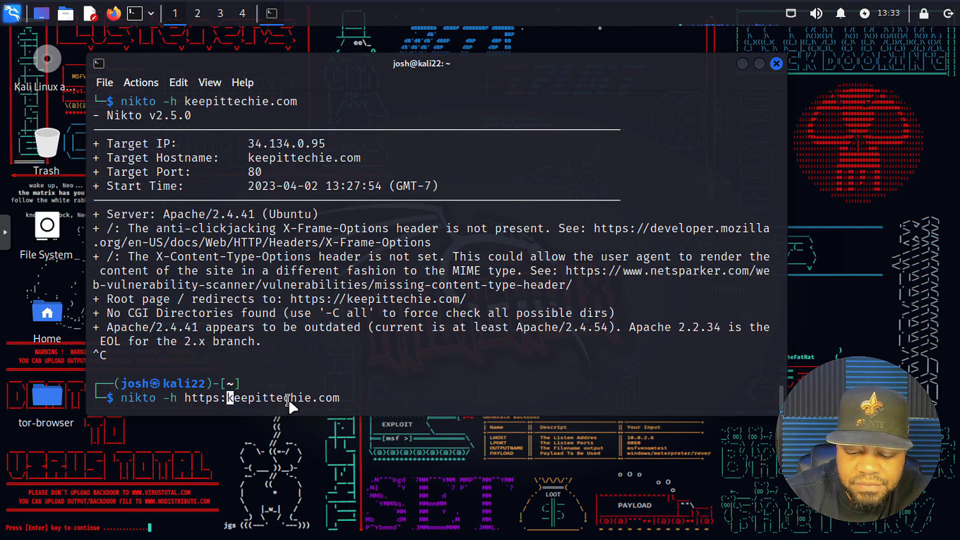
text(//)
key(Right)
key(Right)
key(Right)
key(Right)
key(Right)
key(Right)
key(Right)
key(Right)
key(Right)
key(Right)
key(Right)
key(Right)
key(Right)
key(Right)
key(Right)
key(Right)
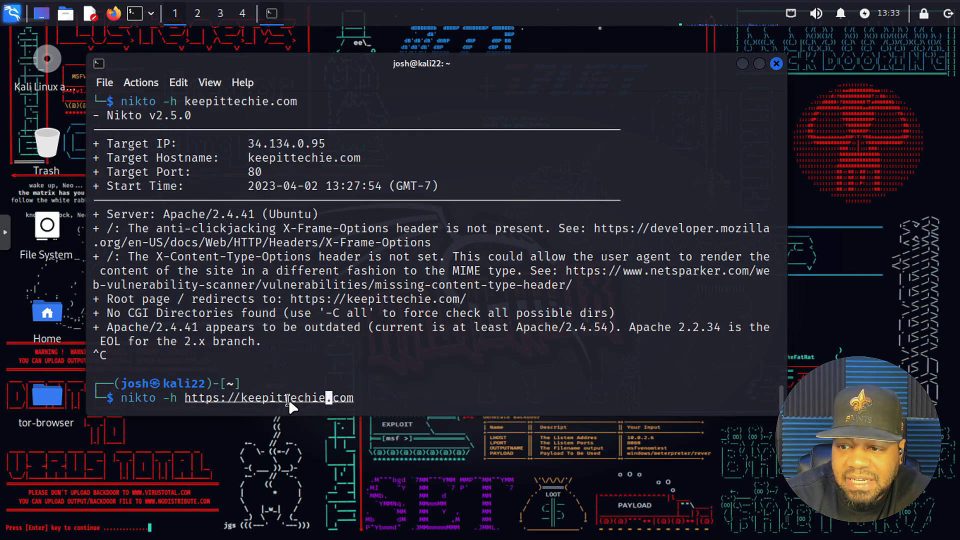
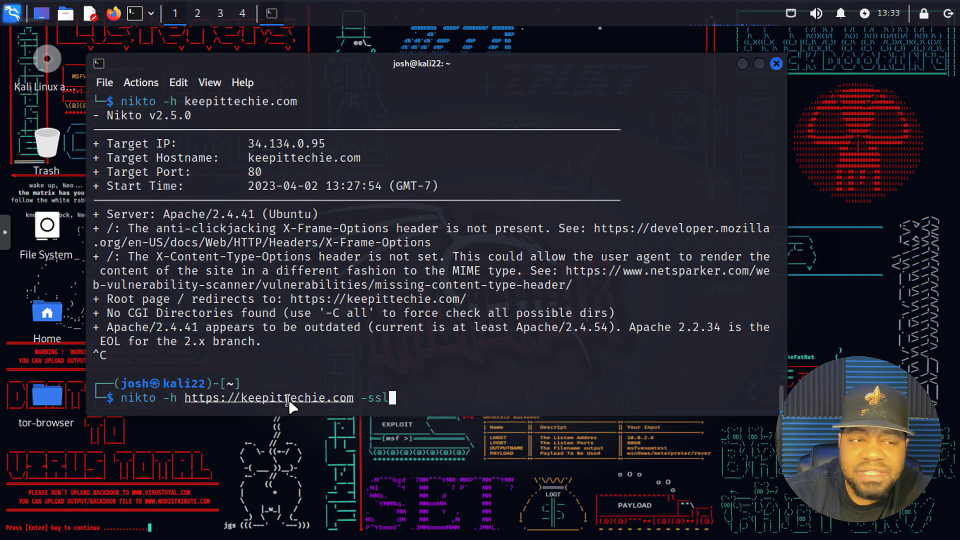
key(Return)
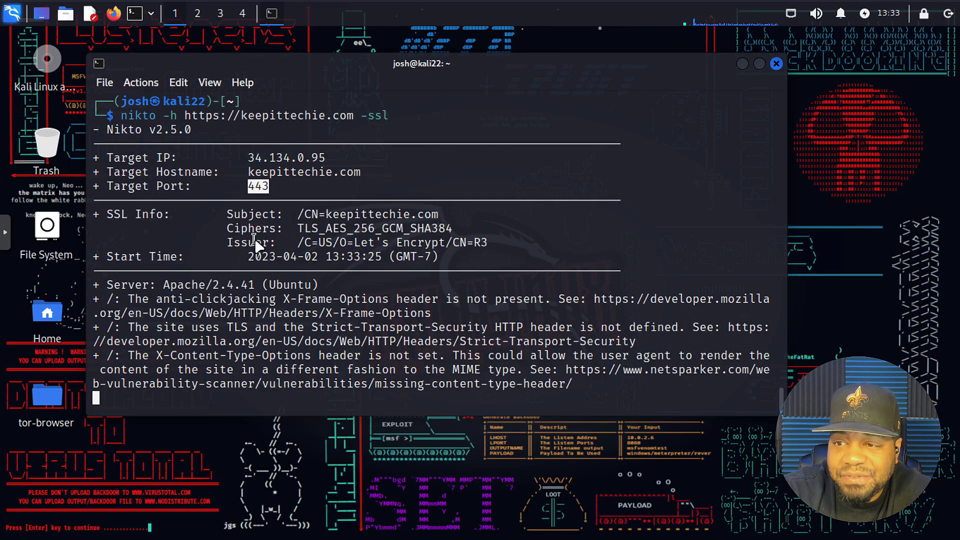
Review the SSL certificate issuer and the findings of the SSL scan, and open the CVE-2003-1418 reference from the ETags finding
drag(352, 243, 445, 245)
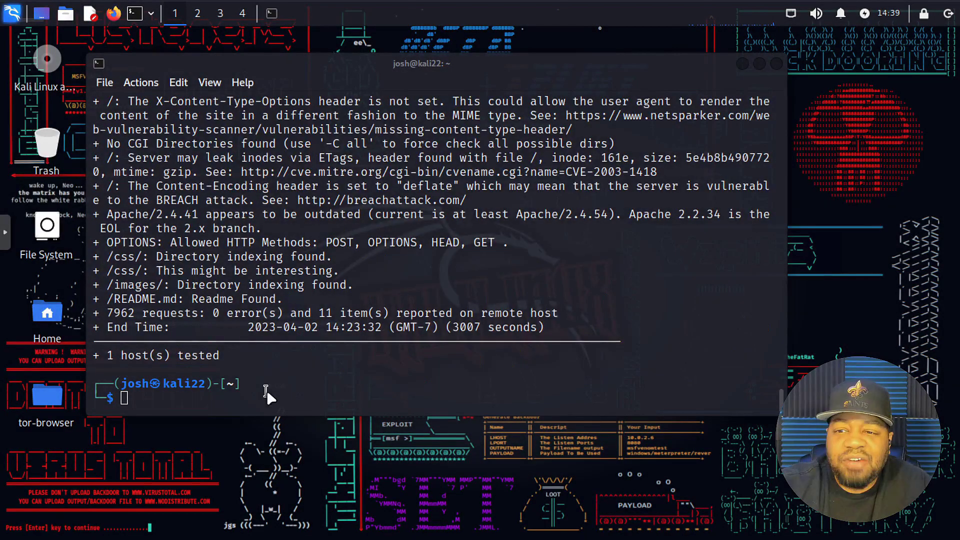
scroll(308, 381, up, 4)
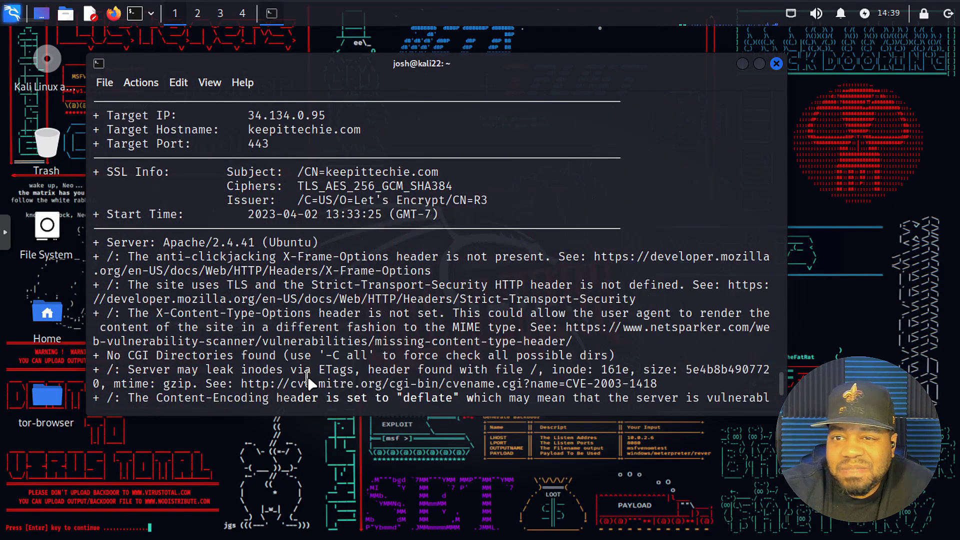
scroll(308, 382, down, 1)
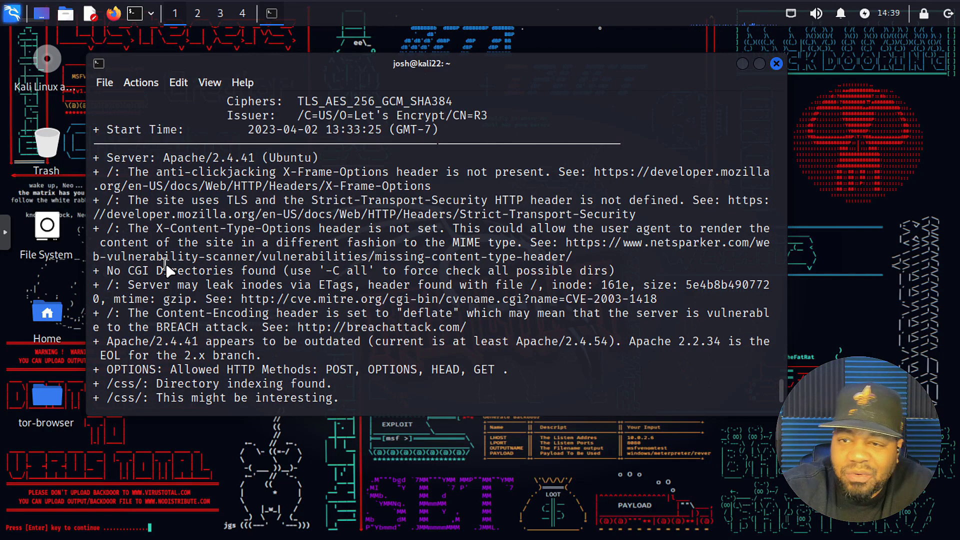
scroll(168, 271, down, 2)
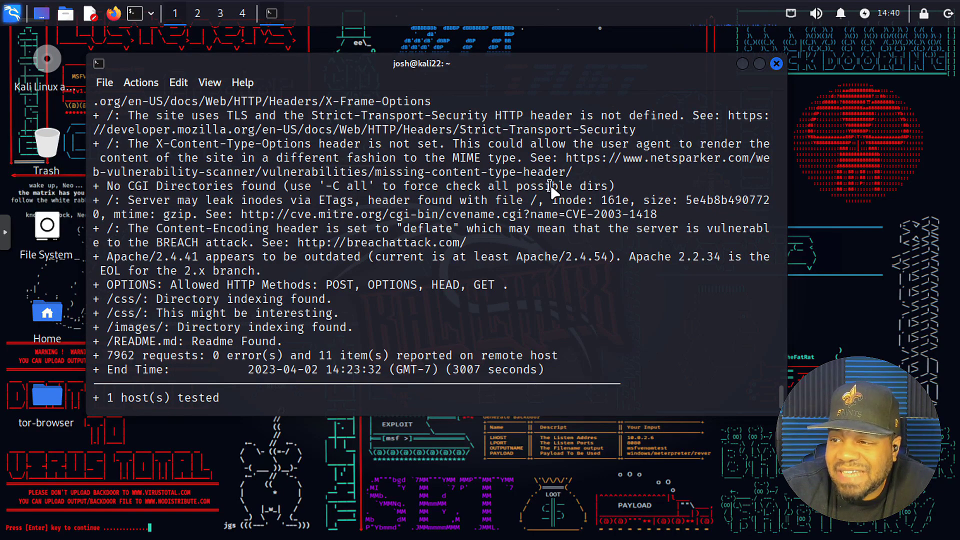
click(430, 215)
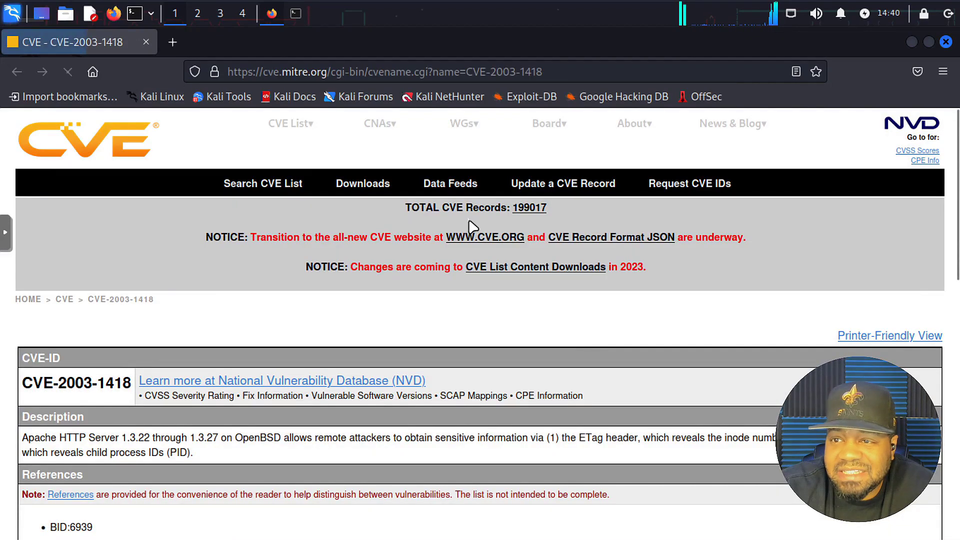
Read the CVE-2003-1418 record's ID, description and references, and close the browser
scroll(315, 313, down, 3)
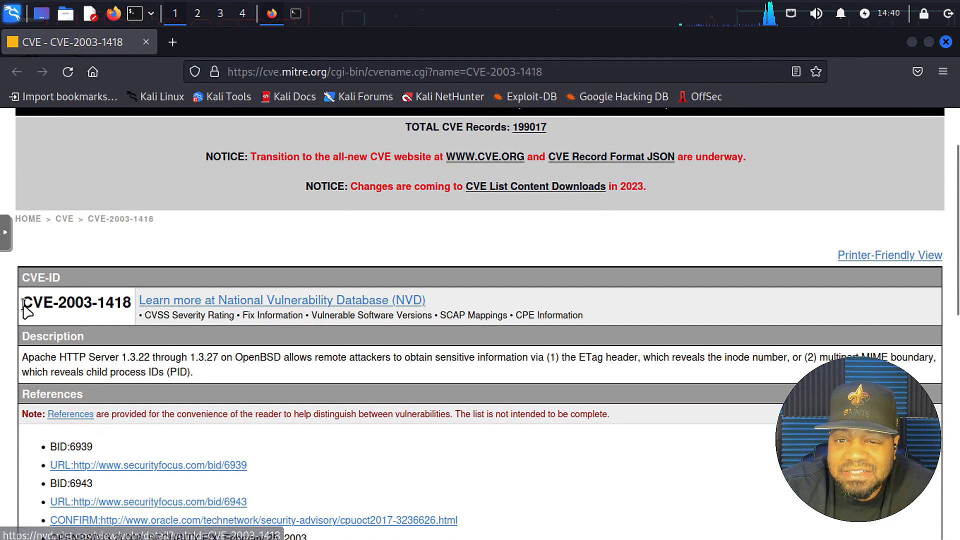
drag(22, 303, 131, 309)
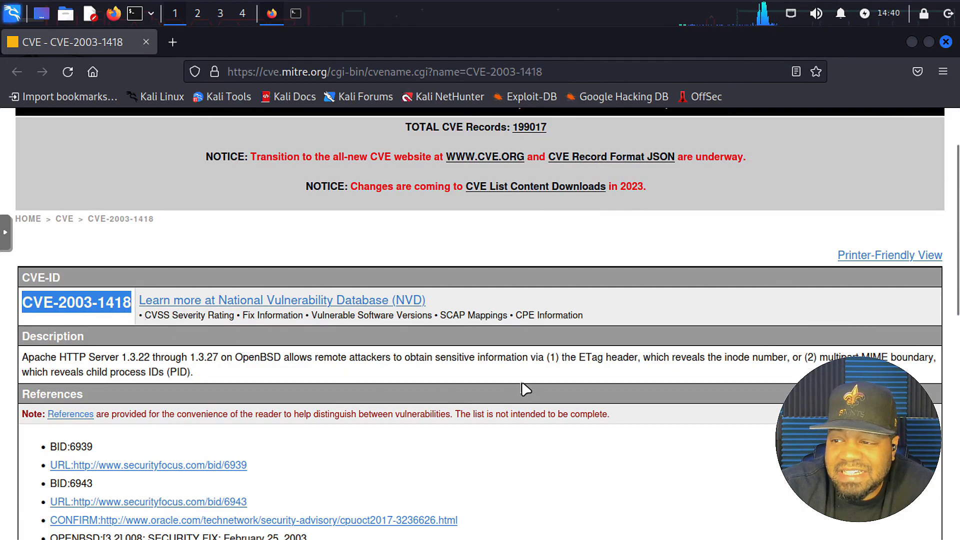
scroll(524, 388, down, 10)
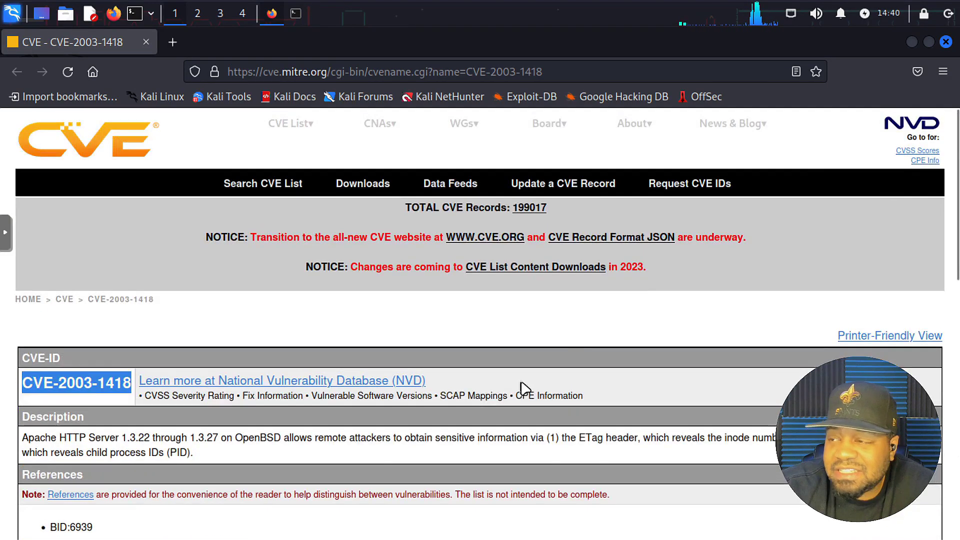
scroll(524, 389, up, 15)
click(945, 41)
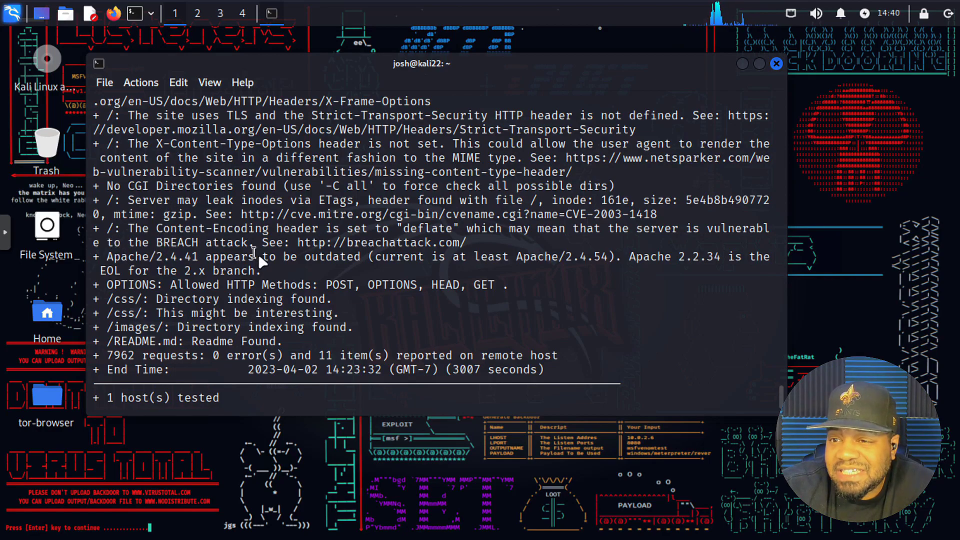
Open the breachattack.com reference from the Content-Encoding finding, read the BREACH explanation, and close the browser
ctrl+click(410, 242)
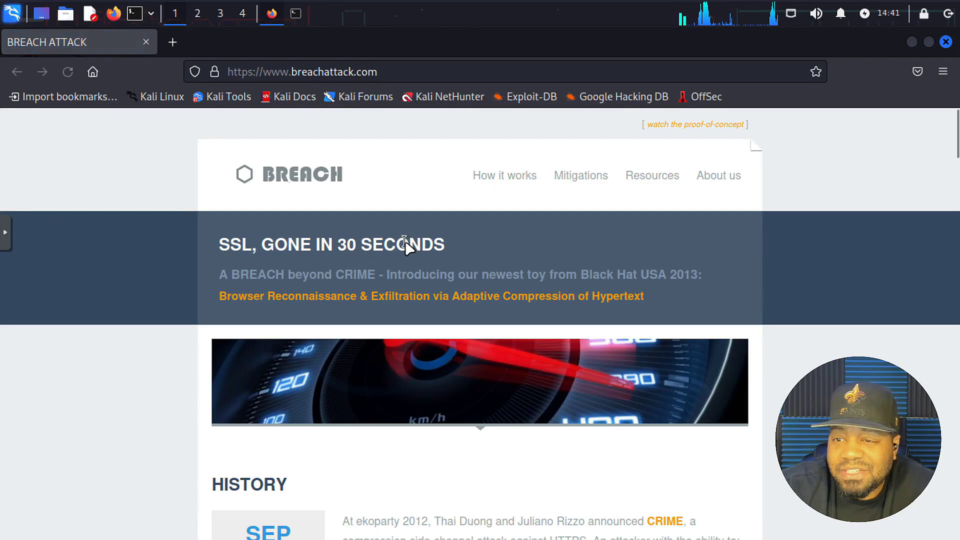
scroll(408, 245, down, 5)
scroll(440, 315, up, 5)
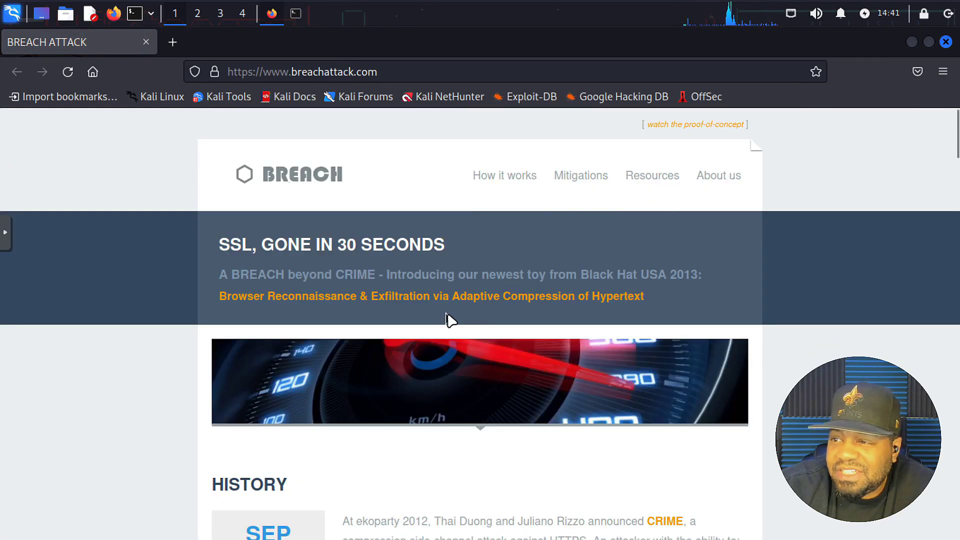
scroll(474, 315, down, 11)
scroll(474, 315, down, 3)
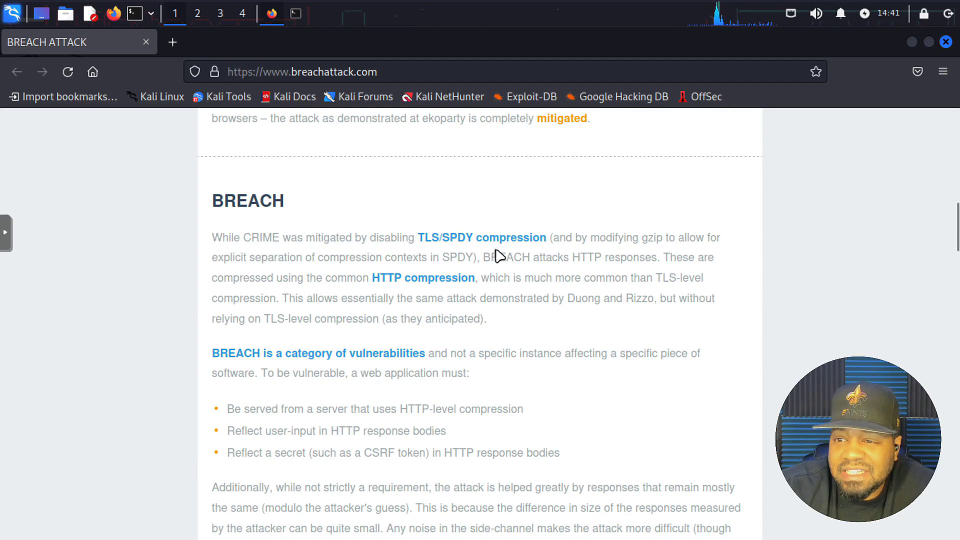
click(945, 42)
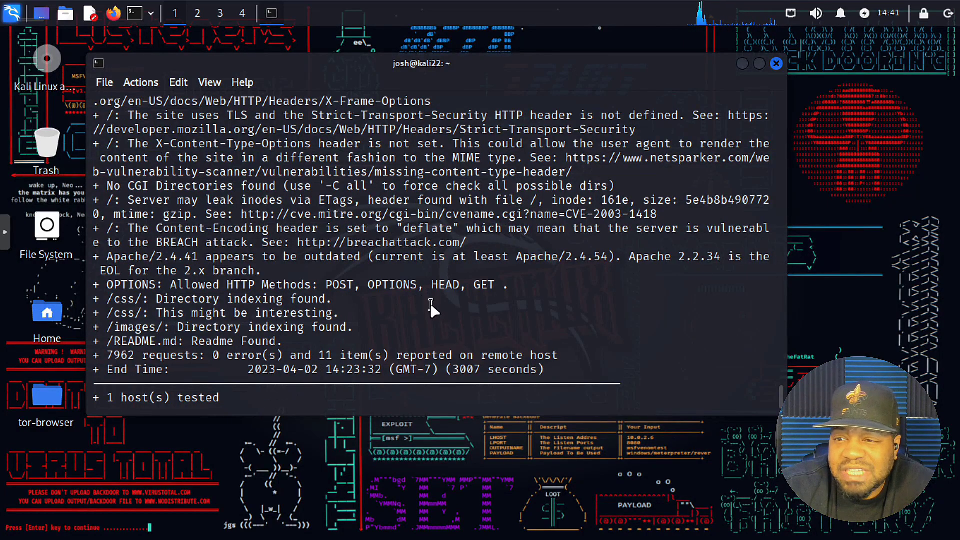
Examine the /css/ finding, the scan's start and end times, and the final findings of the SSL scan output
scroll(406, 314, down, 1)
scroll(405, 313, up, 1)
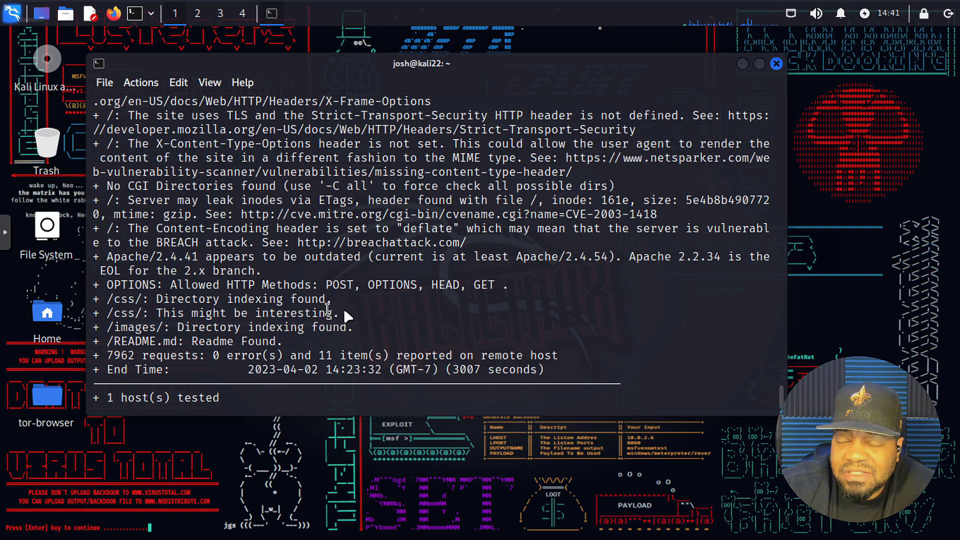
drag(341, 314, 105, 314)
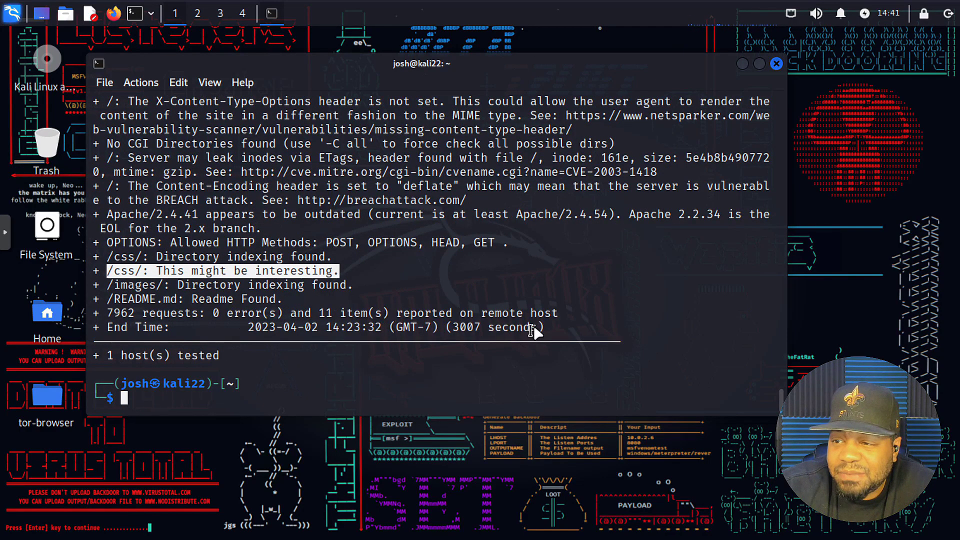
scroll(187, 204, up, 3)
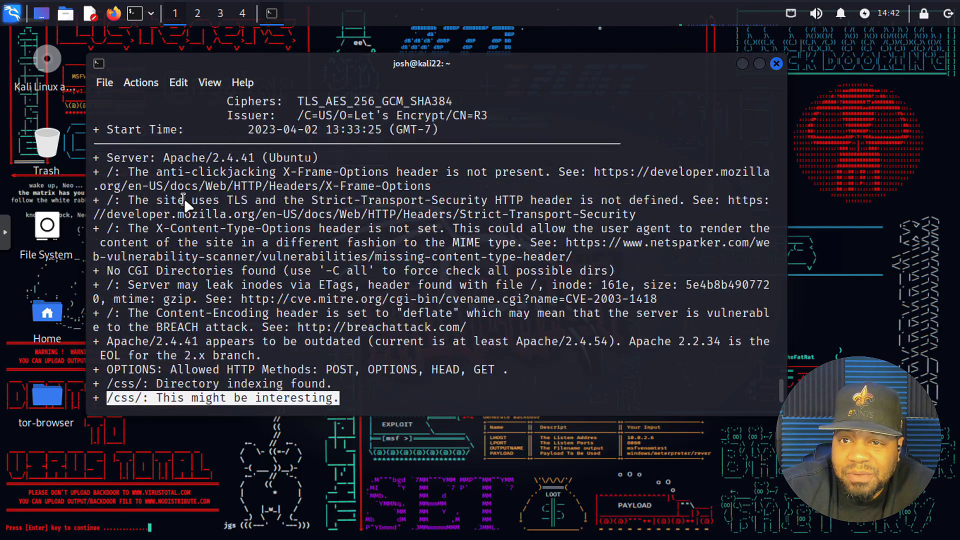
scroll(187, 204, down, 3)
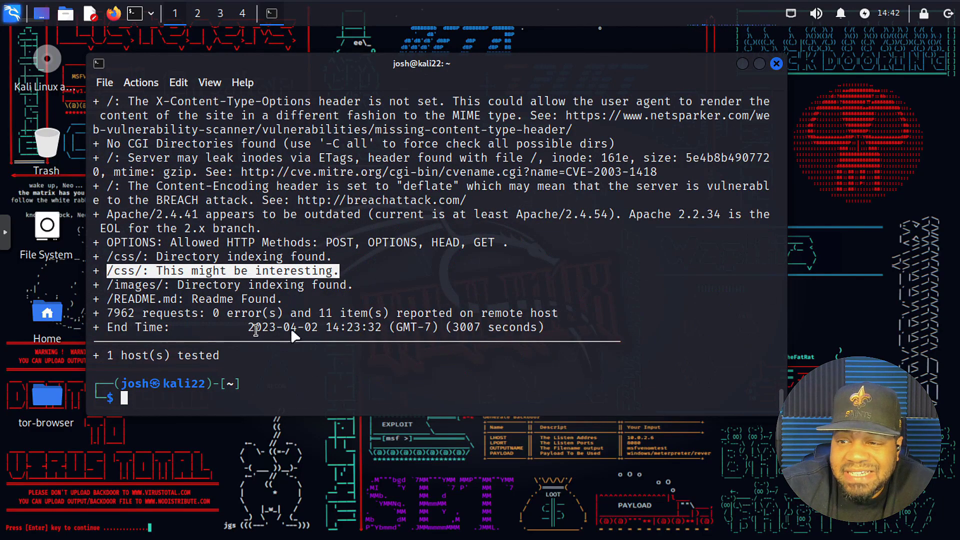
scroll(356, 342, up, 3)
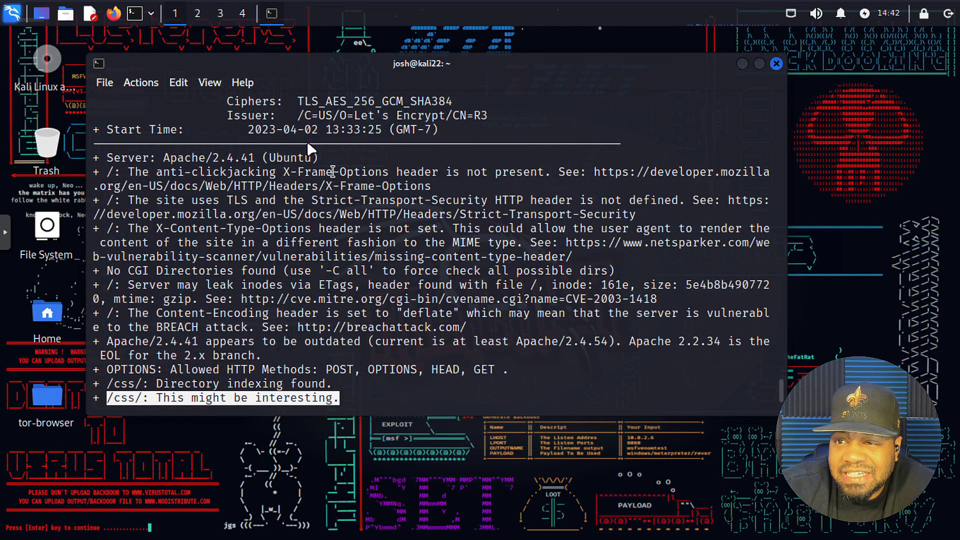
scroll(352, 225, down, 3)
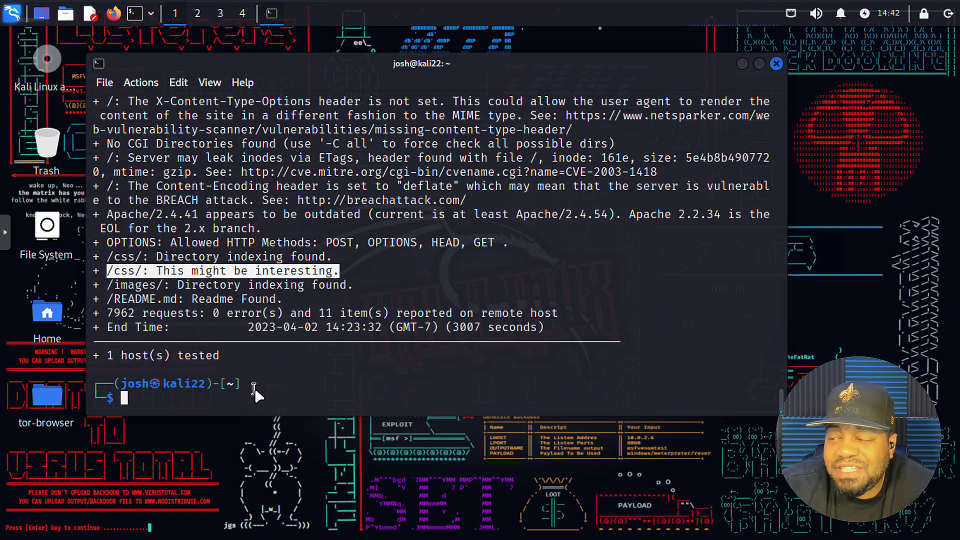
drag(226, 356, 88, 189)
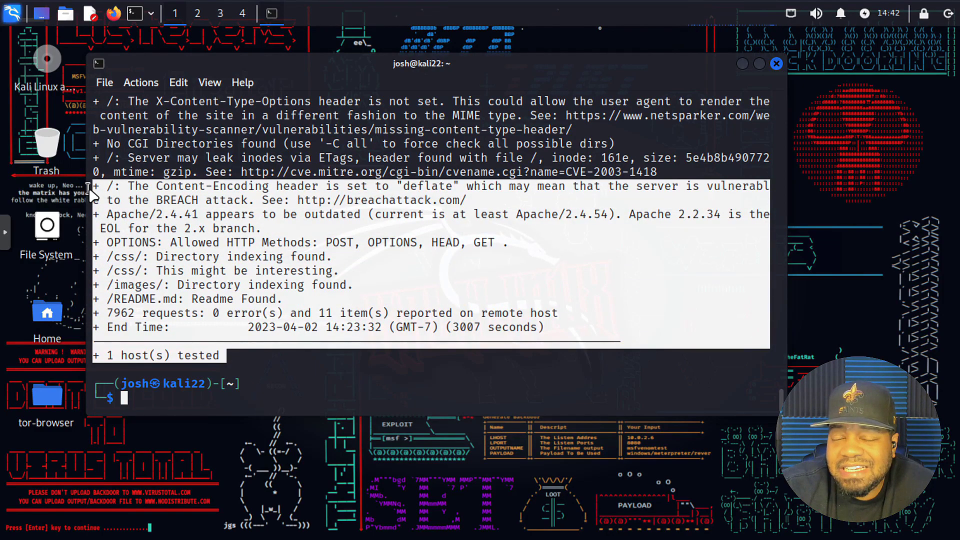
click(233, 400)
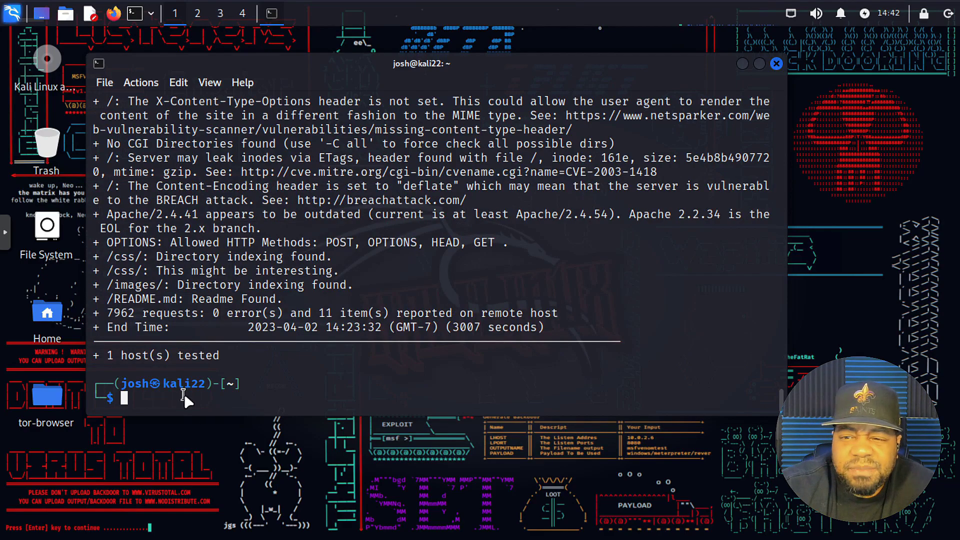
Copy the target IP address from the header of the SSL scan output
scroll(419, 338, up, 4)
scroll(417, 338, up, 2)
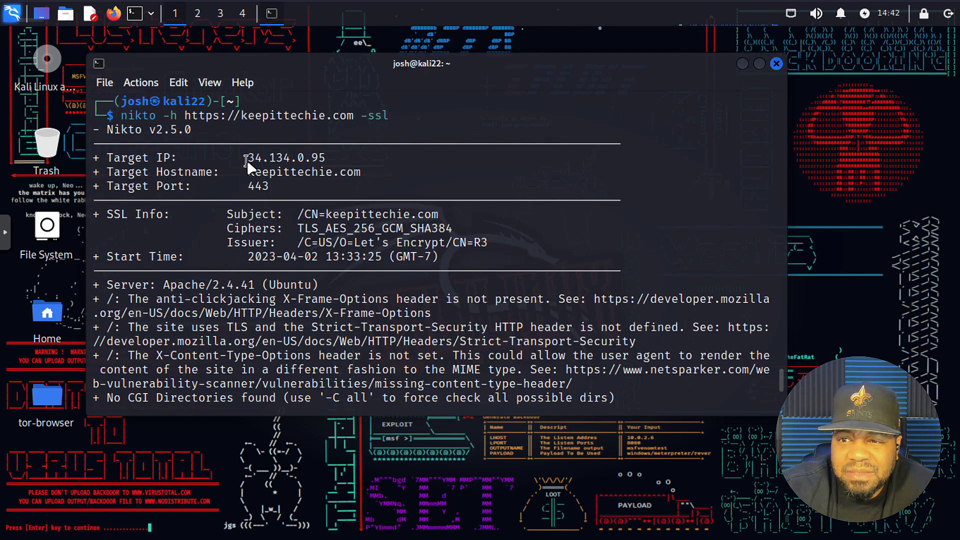
drag(248, 158, 266, 158)
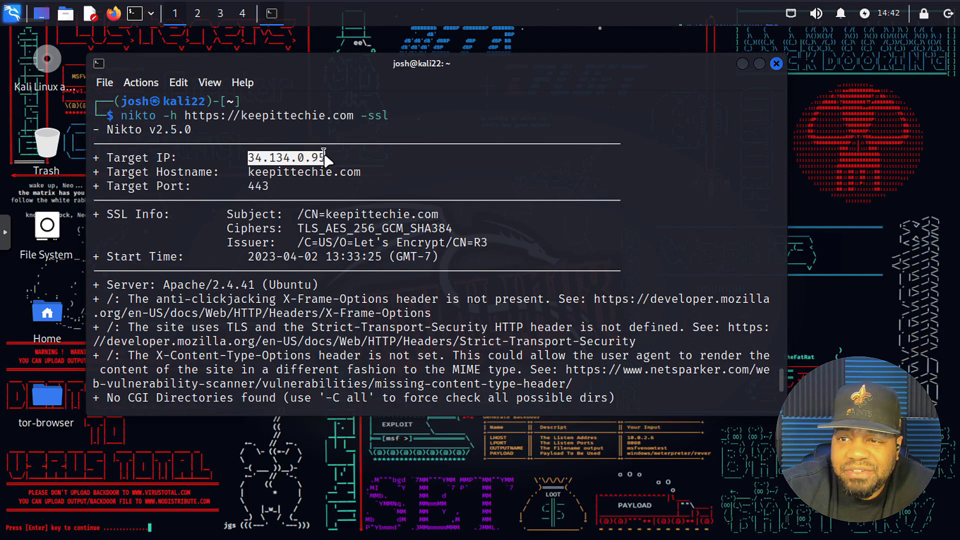
right_click(301, 159)
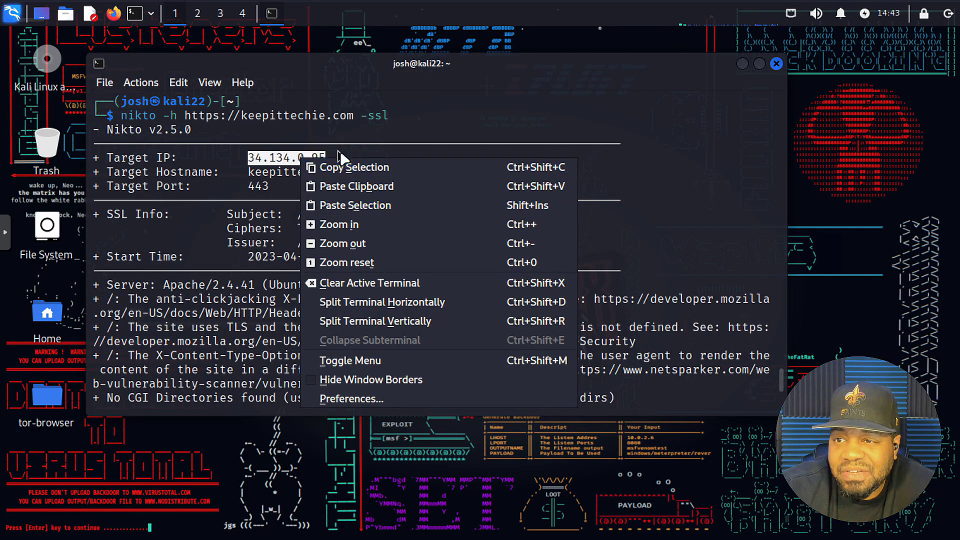
click(358, 170)
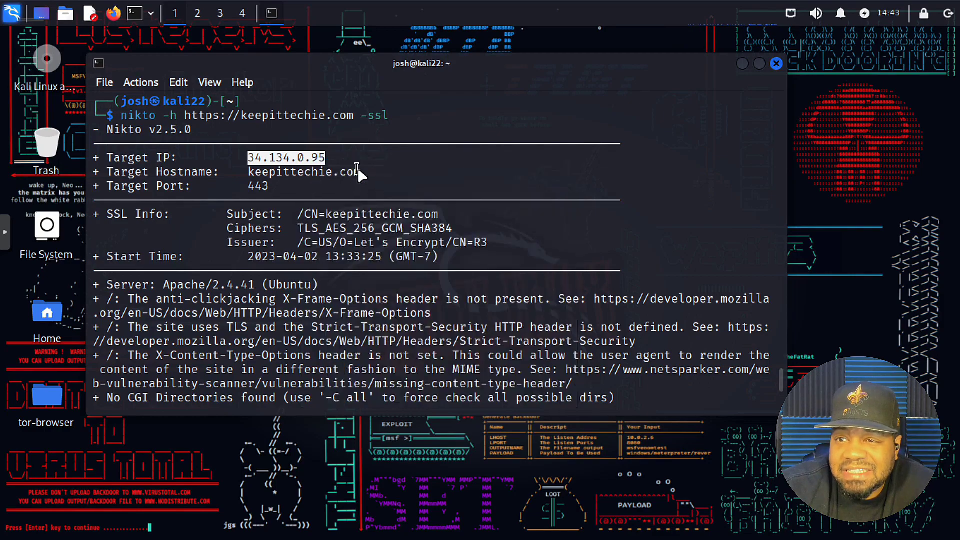
Replace the recalled command's URL and -ssl option with the copied IP to run nikto -h 34.134.0.95, and stop the scan
scroll(220, 339, down, 6)
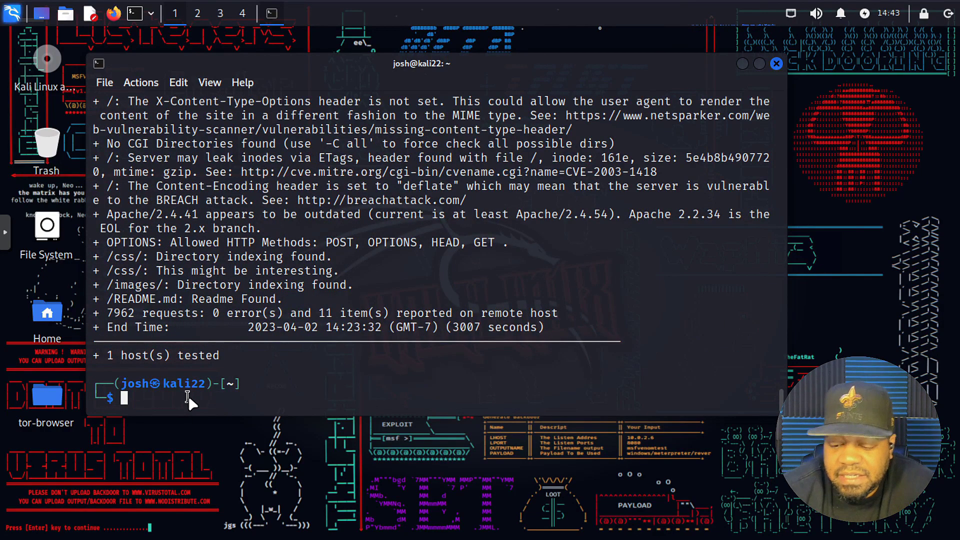
key(ctrl+shift+v)
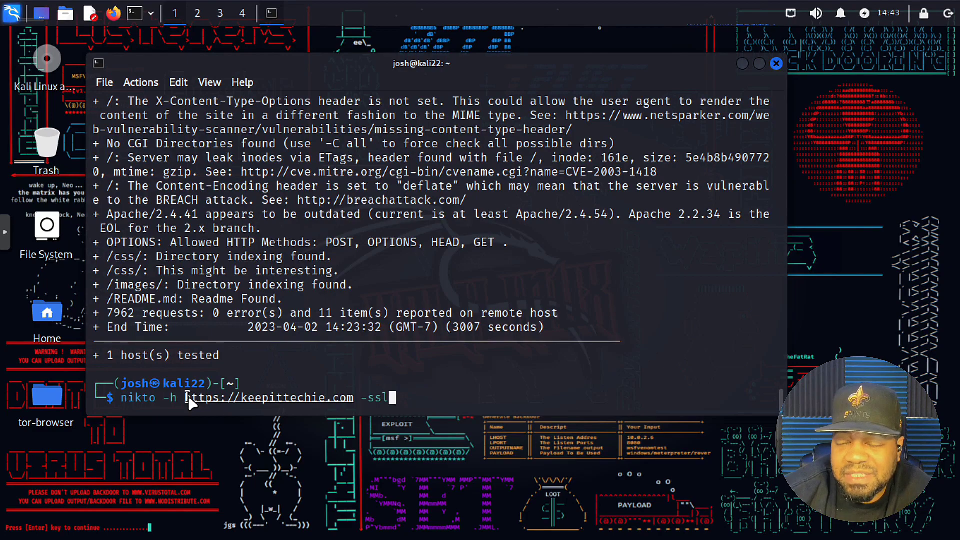
key(Left)
key(Left)
key(Left)
key(Left)
key(Left)
key(Left)
key(Left)
key(Left)
key(Left)
key(Left)
key(Left)
key(Left)
key(Left)
key(Left)
key(Left)
key(Left)
key(Left)
key(Left)
key(Left)
key(Left)
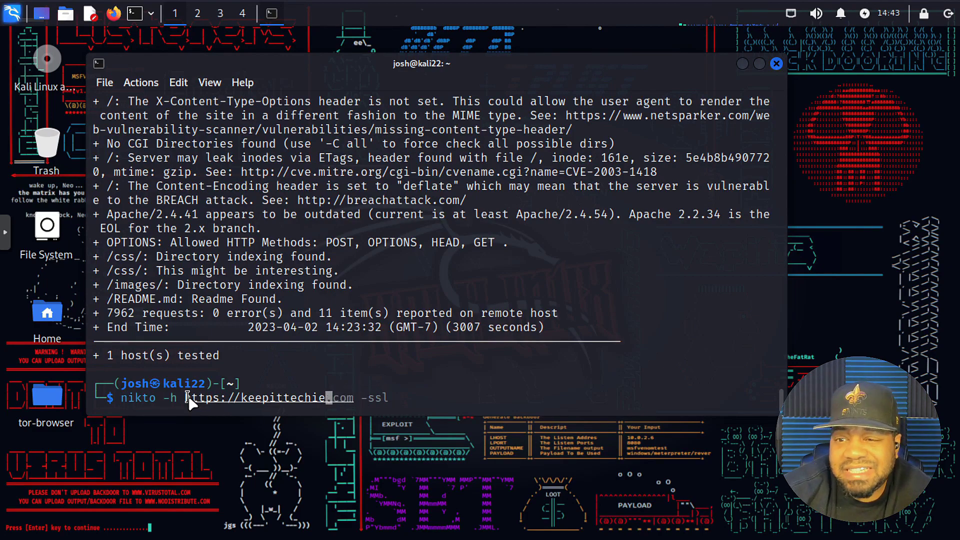
key(Left)
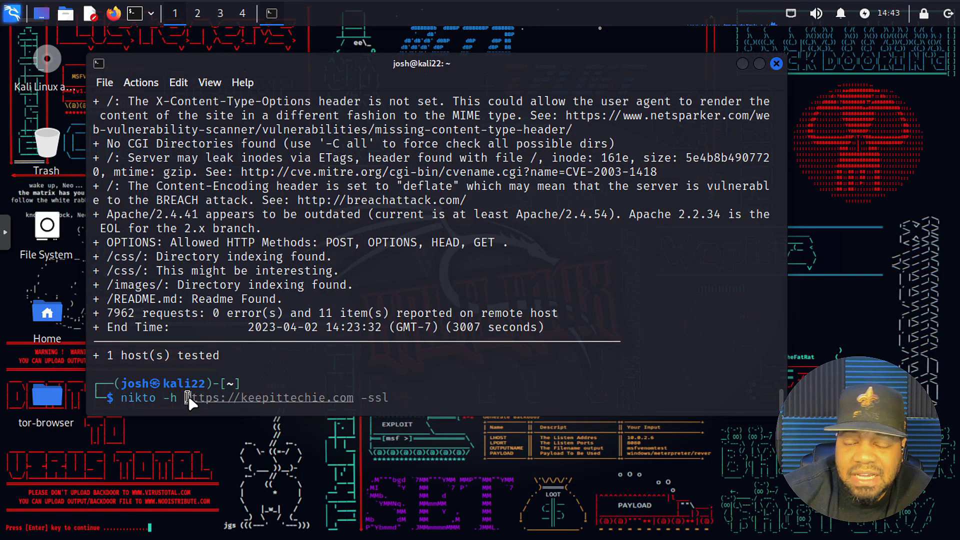
right_click(189, 398)
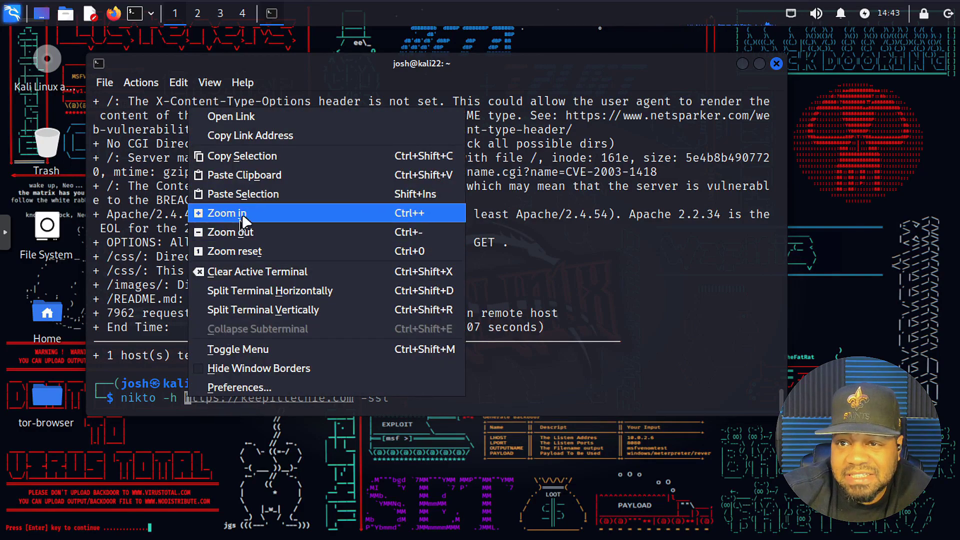
click(262, 175)
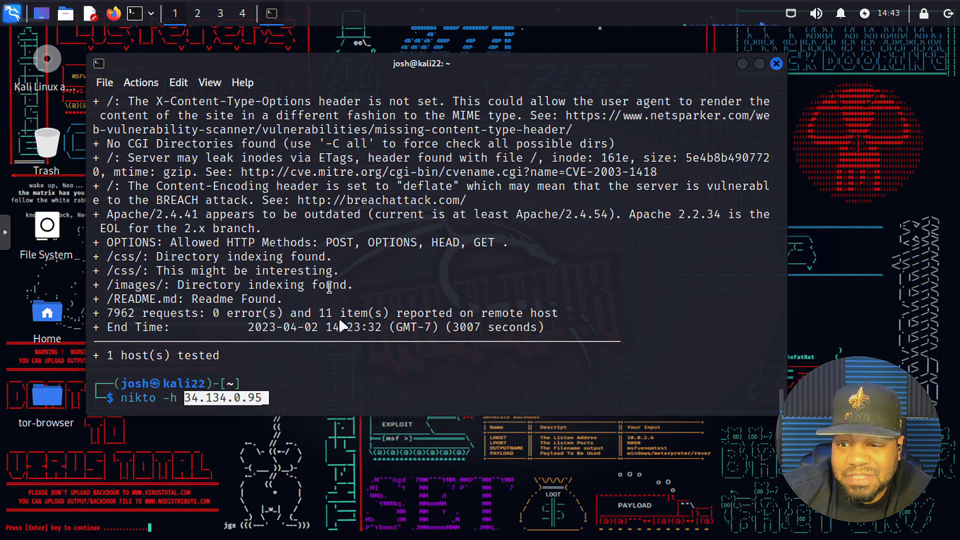
key(Return)
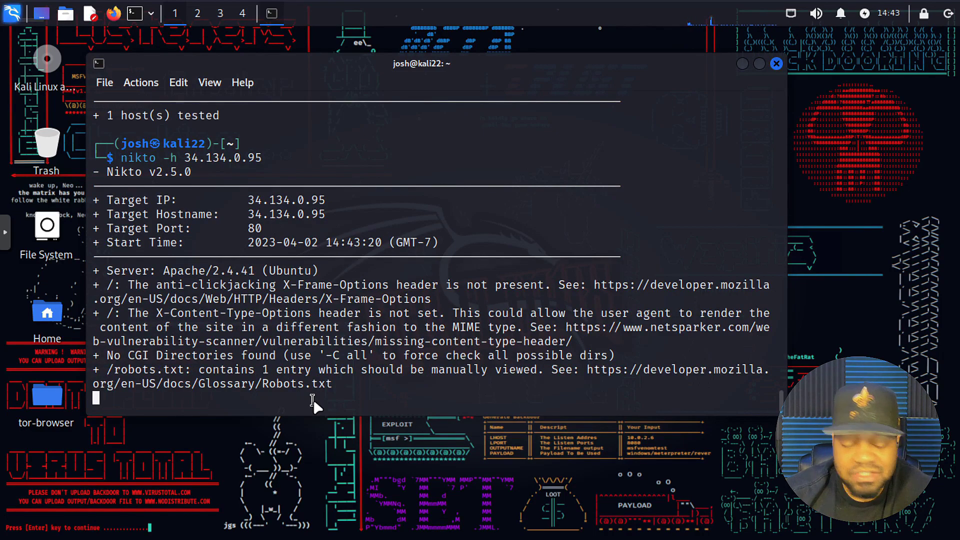
key(ctrl+c)
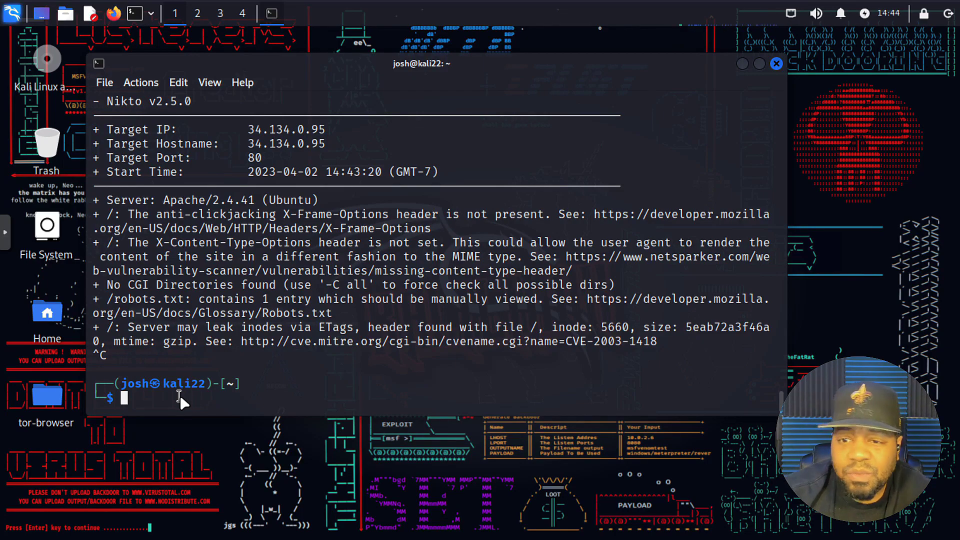
Create a new file named nodes.txt in the nano editor
text(nao)
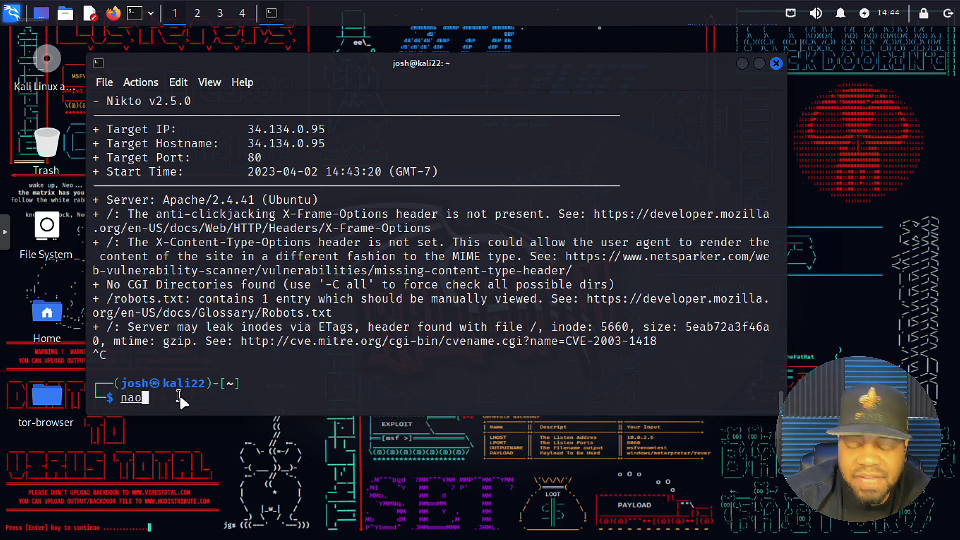
key(BackSpace)
text(no nodes)
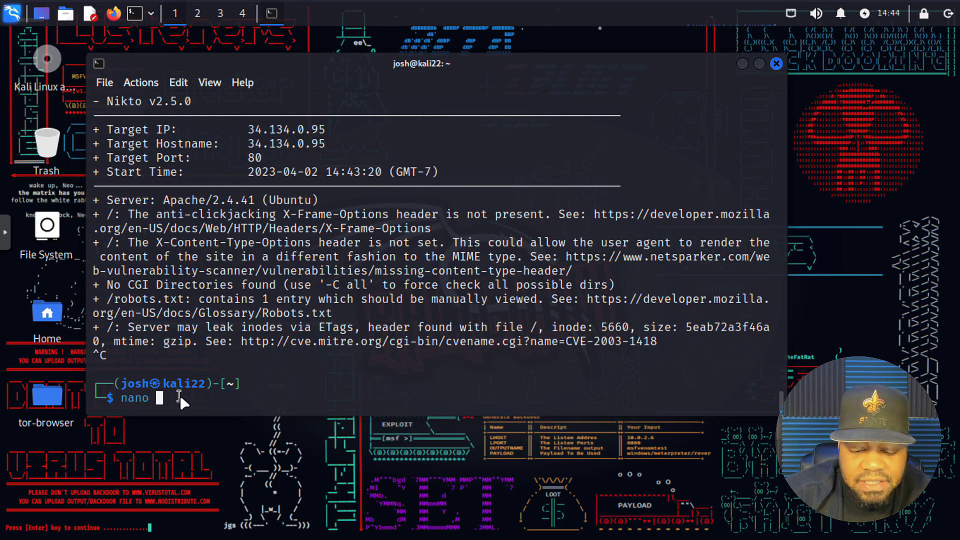
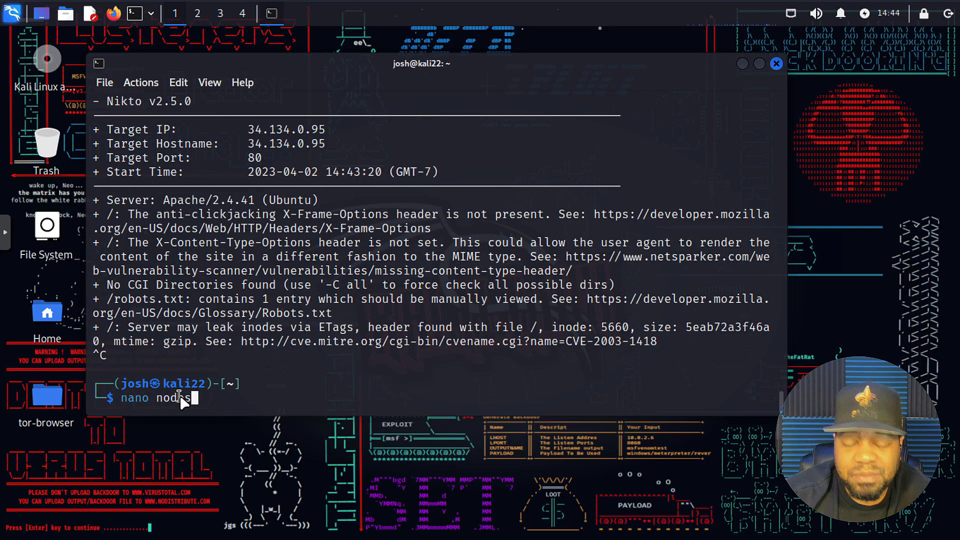
text(.txt)
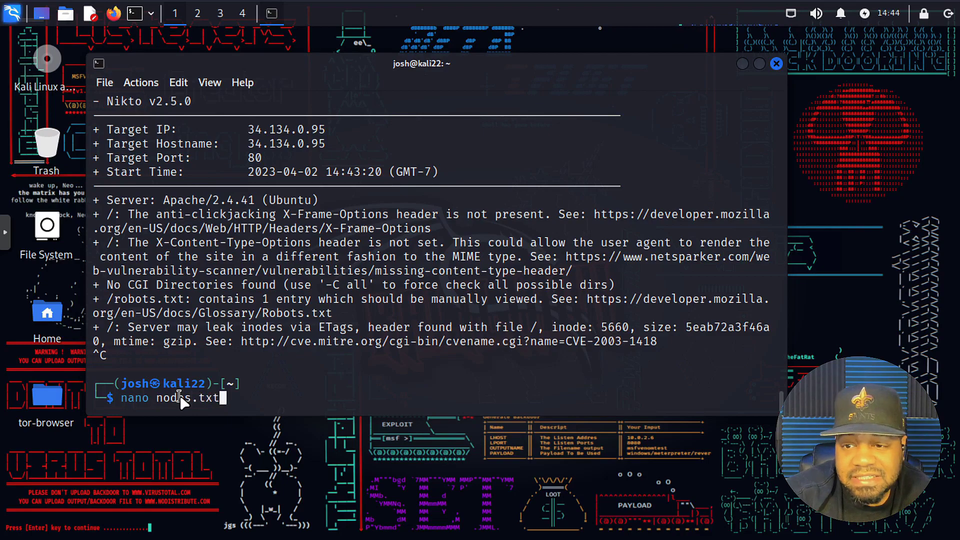
key(Return)
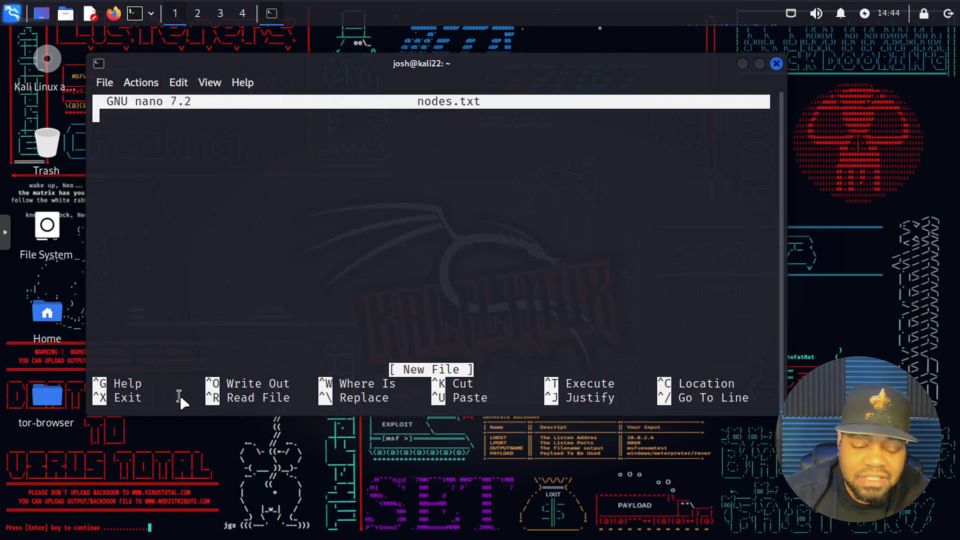
Enter the hosts keepittechie.com and kitpro.us on separate lines in nodes.txt, save the file and close nano
text(keep)
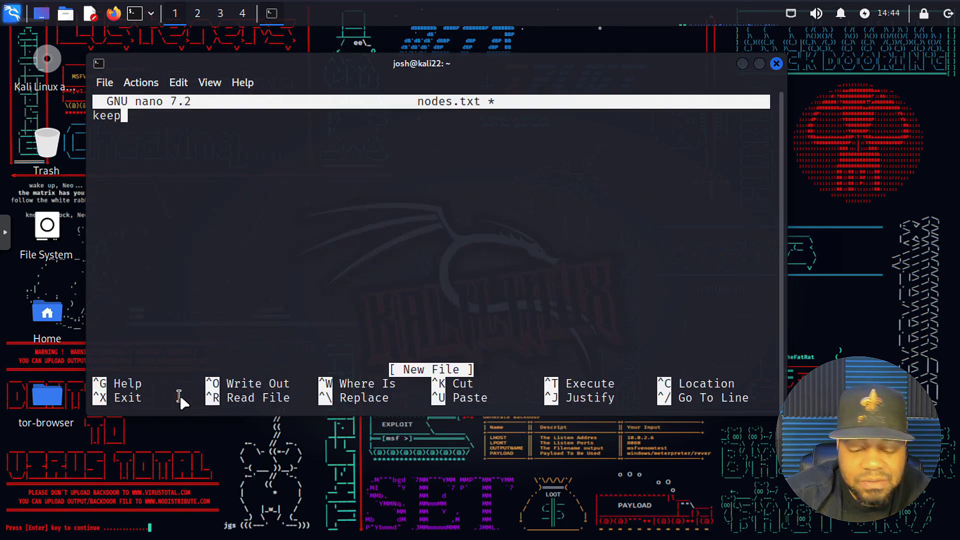
text(ittechie)
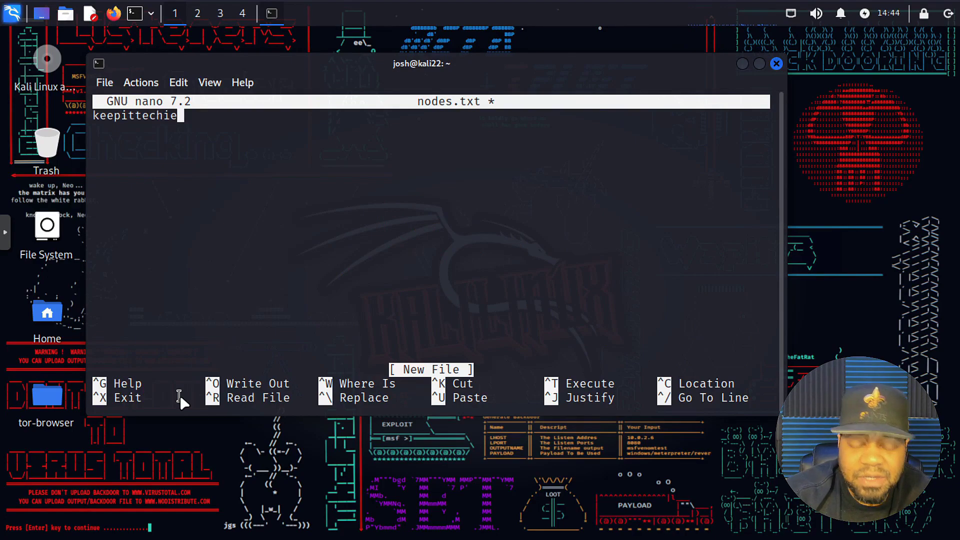
text(.com)
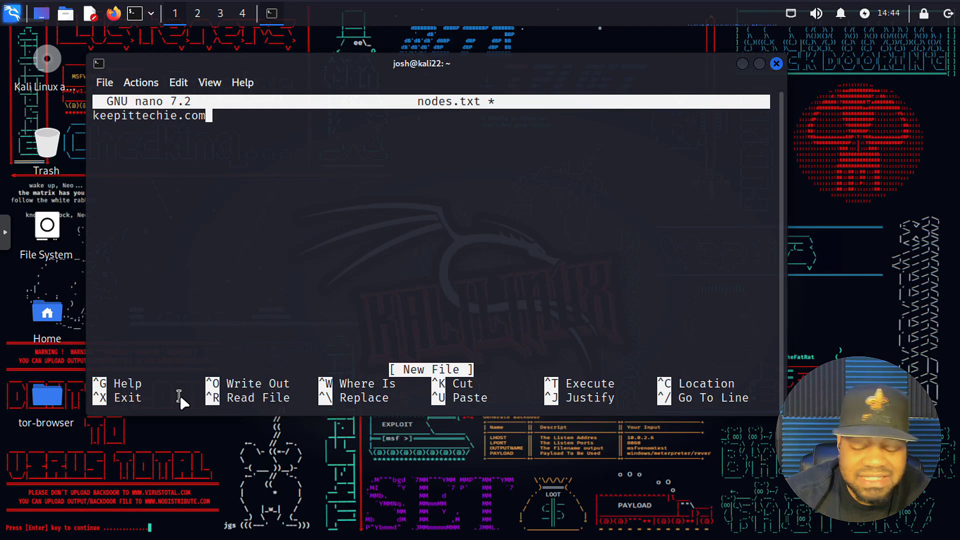
key(Return)
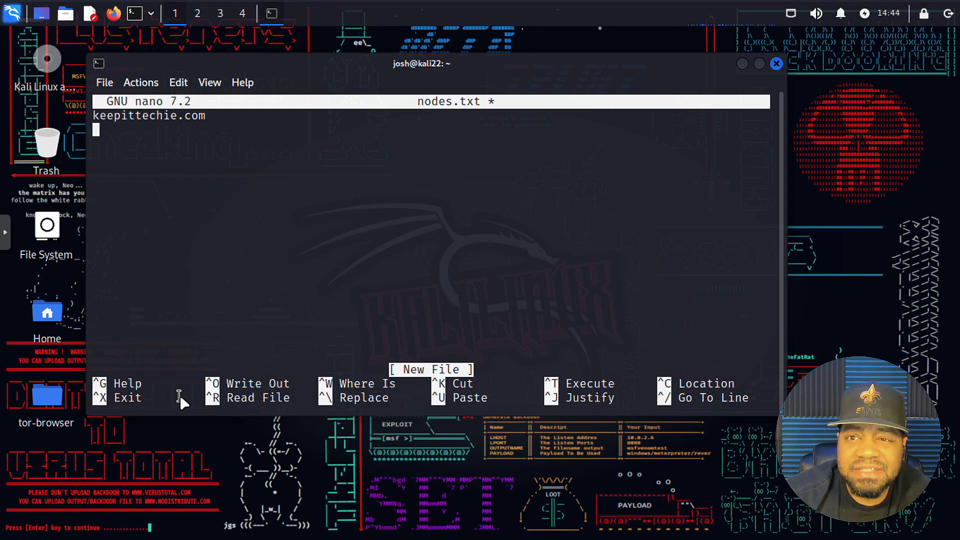
text(kit)
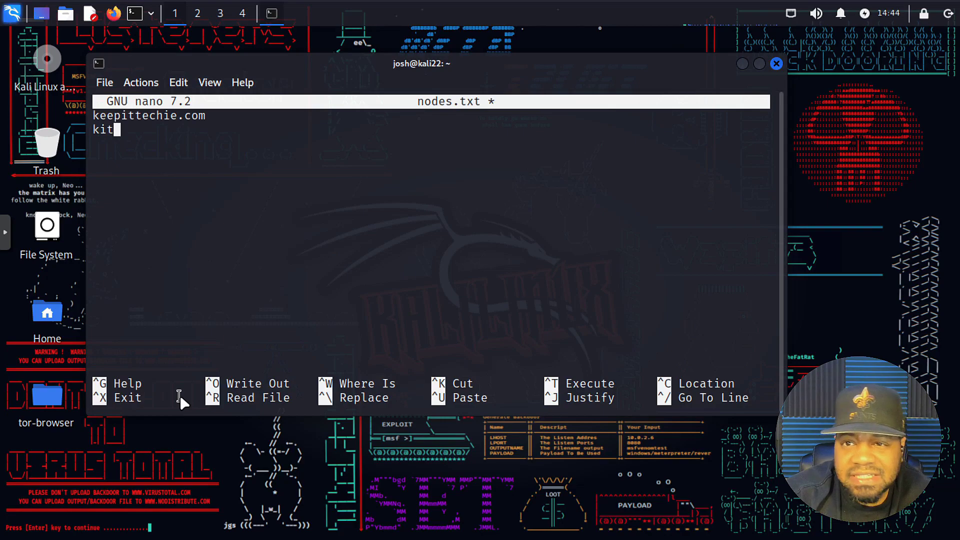
text(pro)
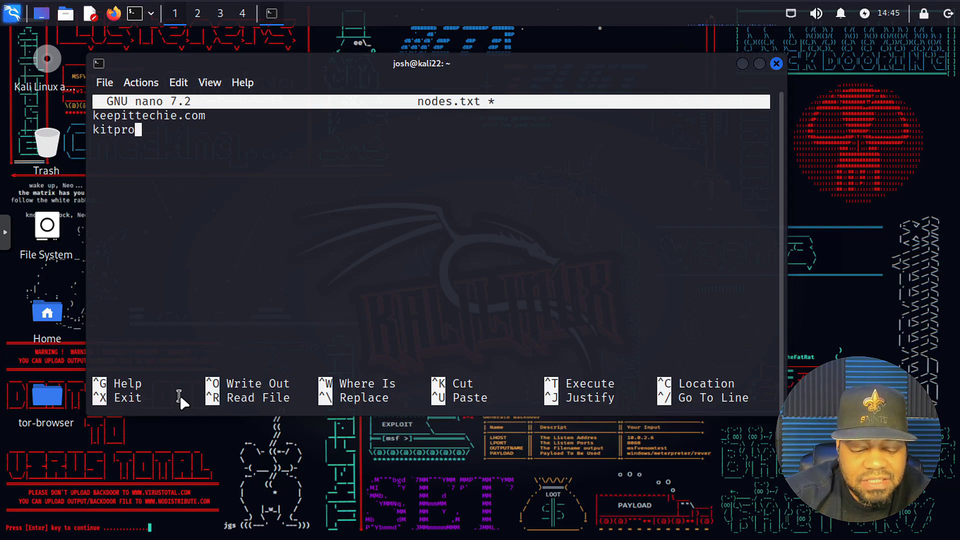
text(.us)
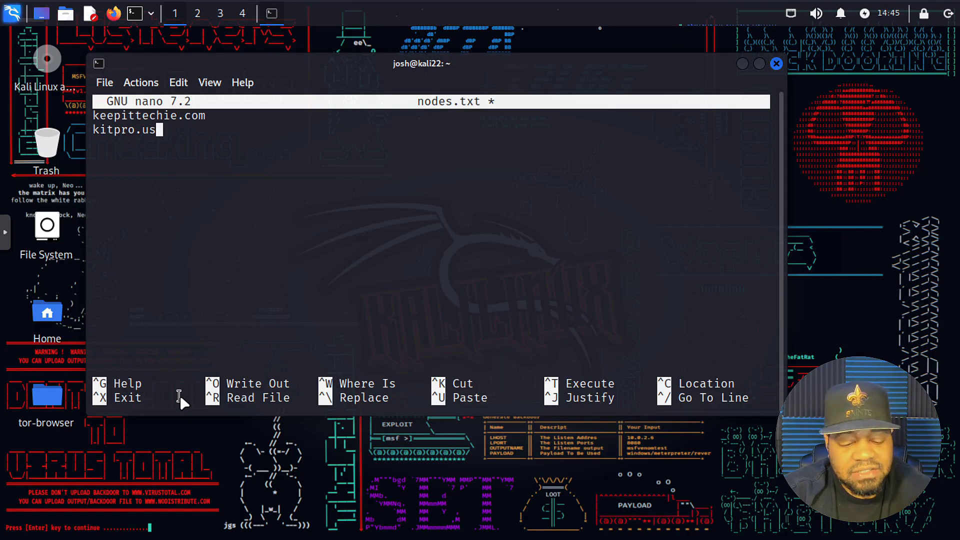
key(ctrl+x)
key(y)
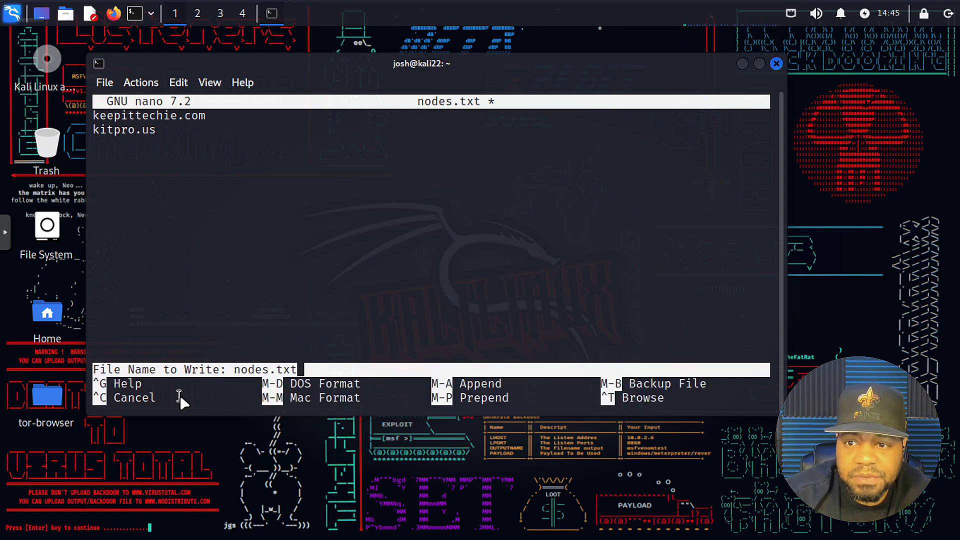
key(Return)
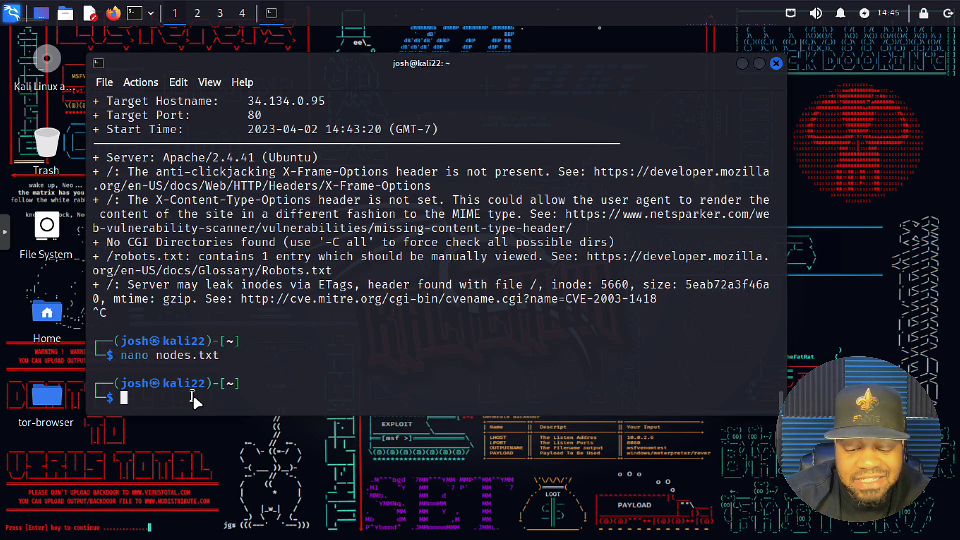
Replace the IP in the suggested Nikto command with the host list to run nikto -h nodes.txt, and stop the scan
text(nik)
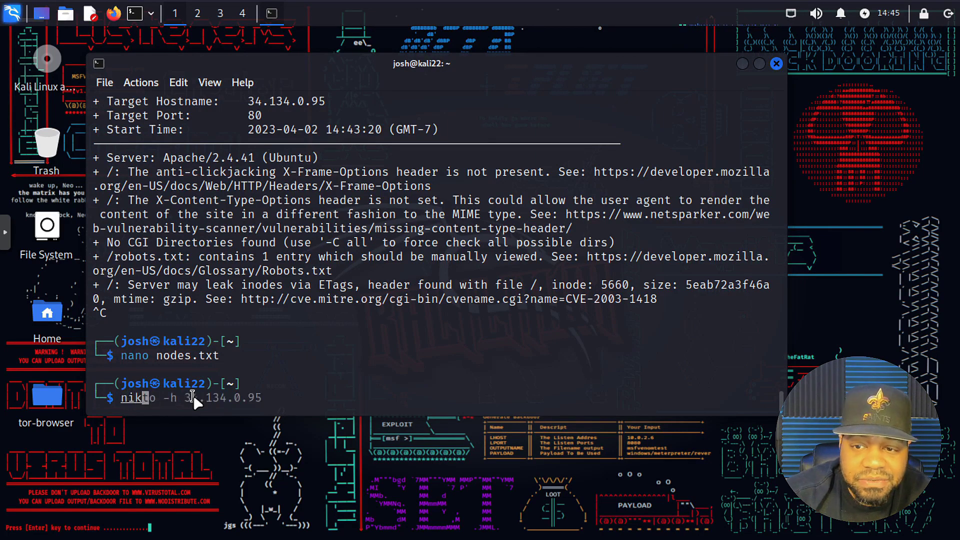
key(Right)
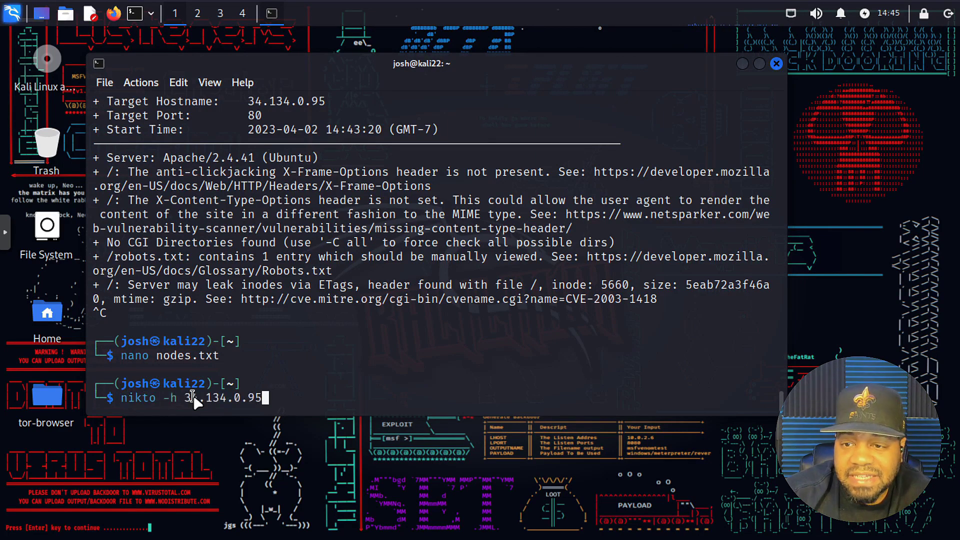
key(Left)
key(Left)
key(Left)
key(Left)
key(Left)
key(Left)
key(Left)
key(Left)
key(Left)
key(Left)
key(Left)
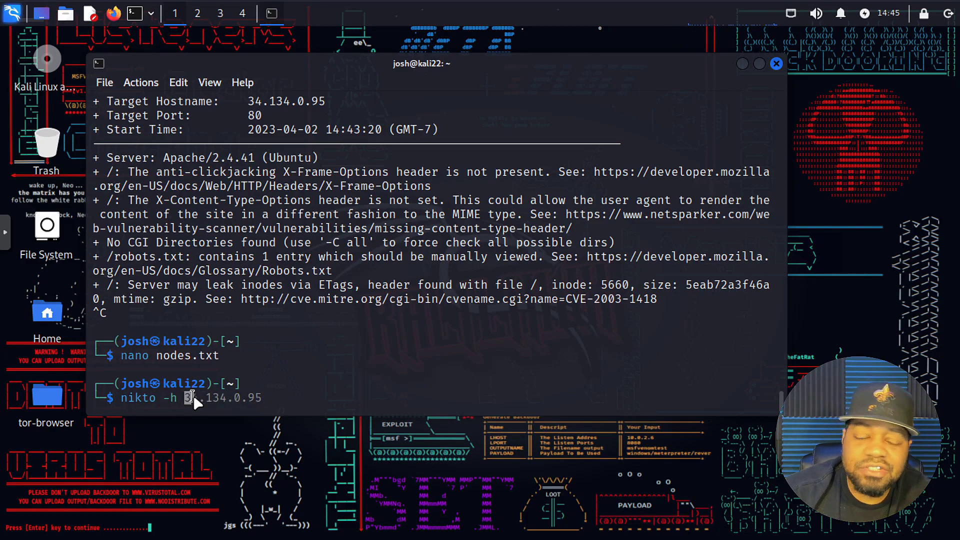
key(ctrl+k)
text(node)
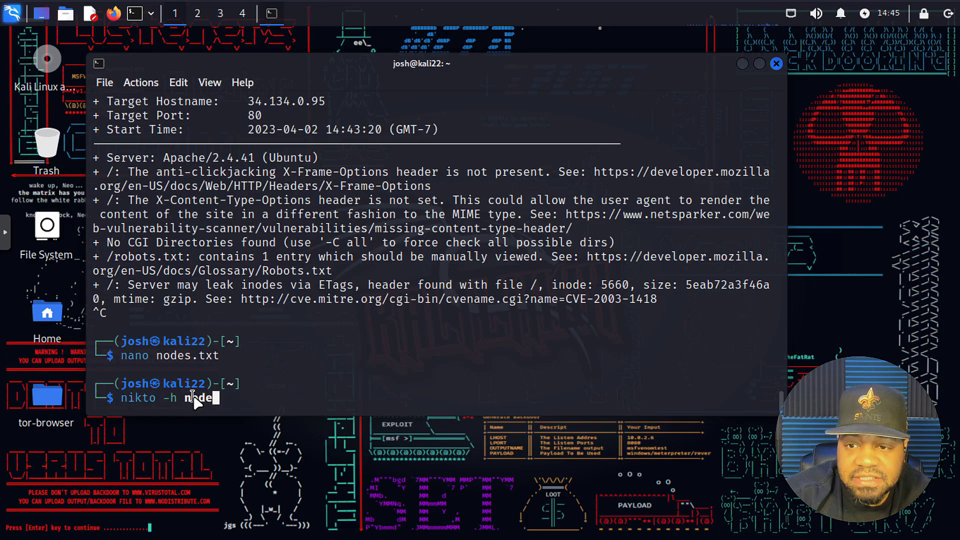
key(Tab)
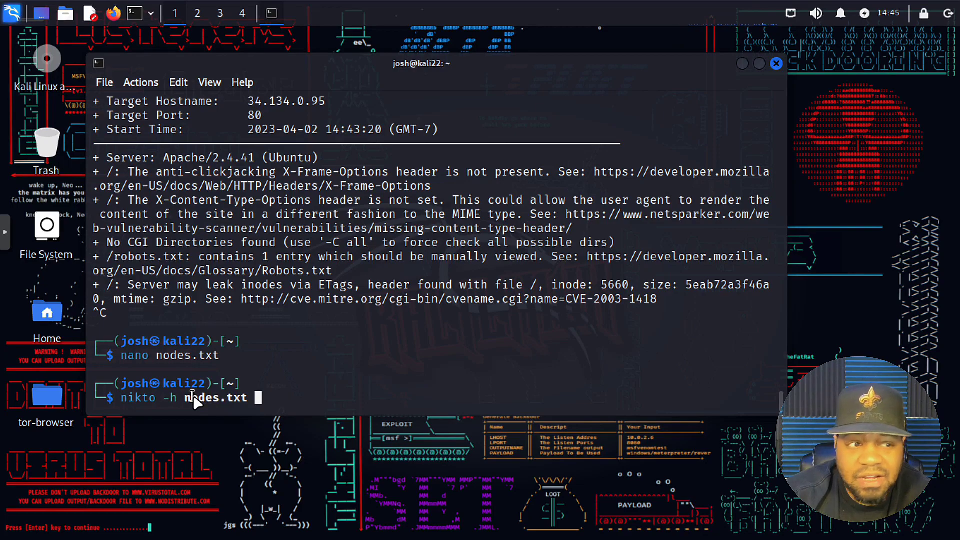
key(Return)
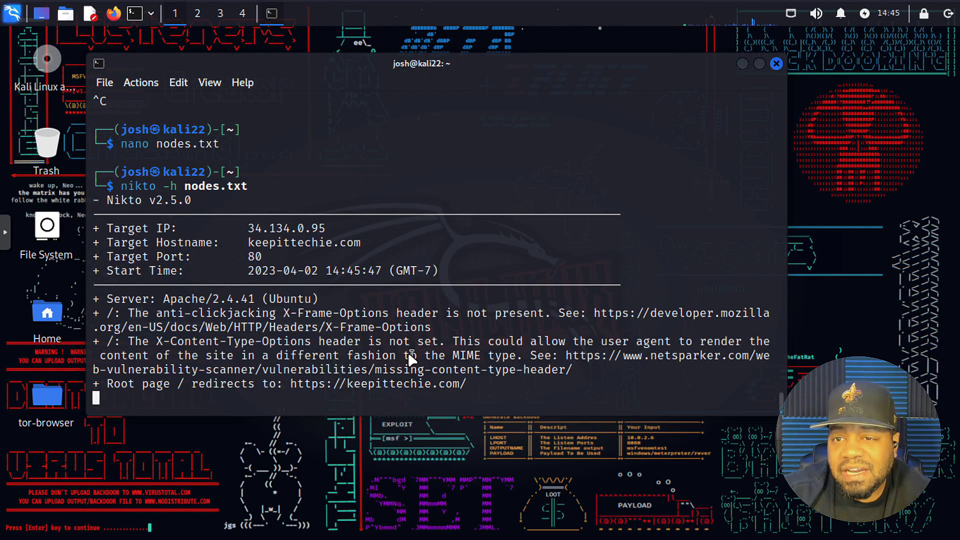
key(ctrl+c)
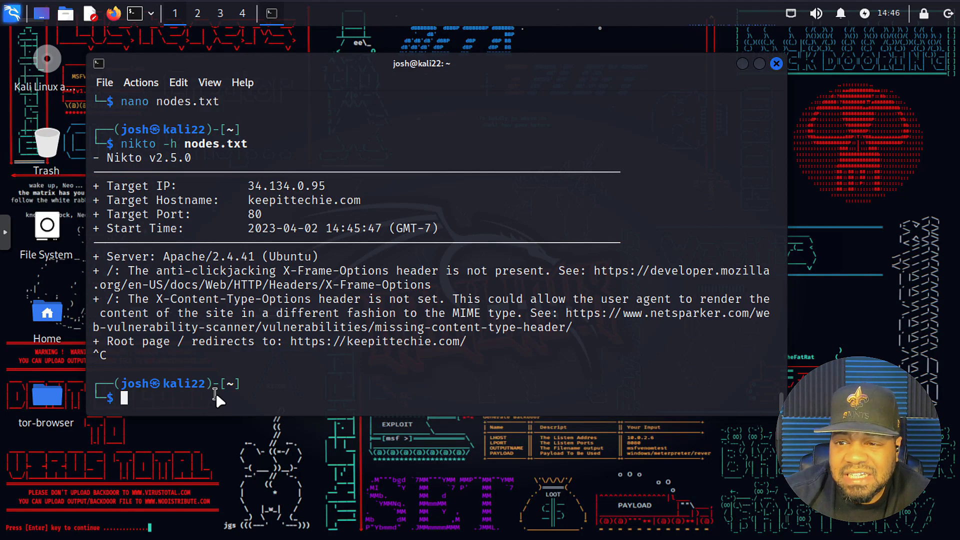
Recall the last Nikto command and replace its nodes.txt target with keepittechie.com
key(Up)
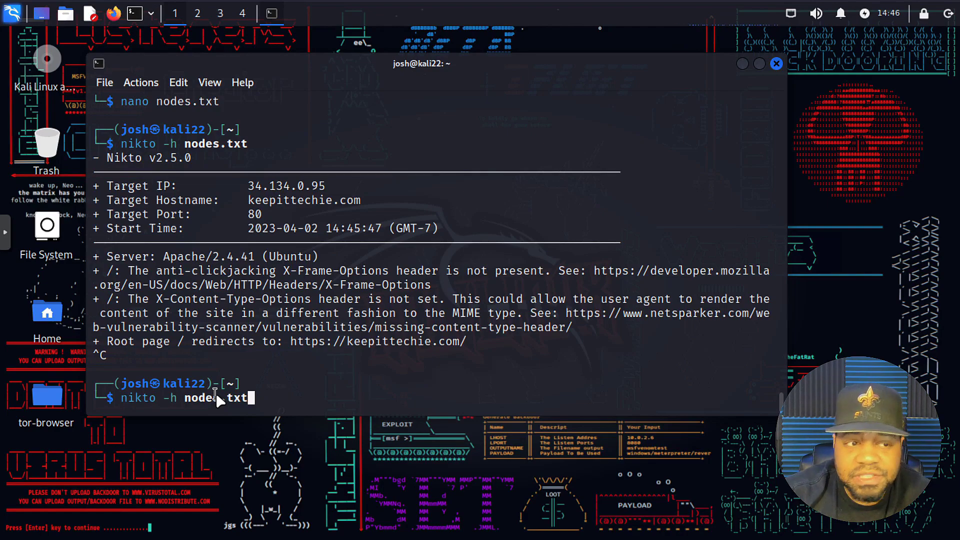
key(Left)
key(Left)
key(Left)
key(Left)
key(Left)
key(Left)
key(Left)
key(Left)
key(Left)
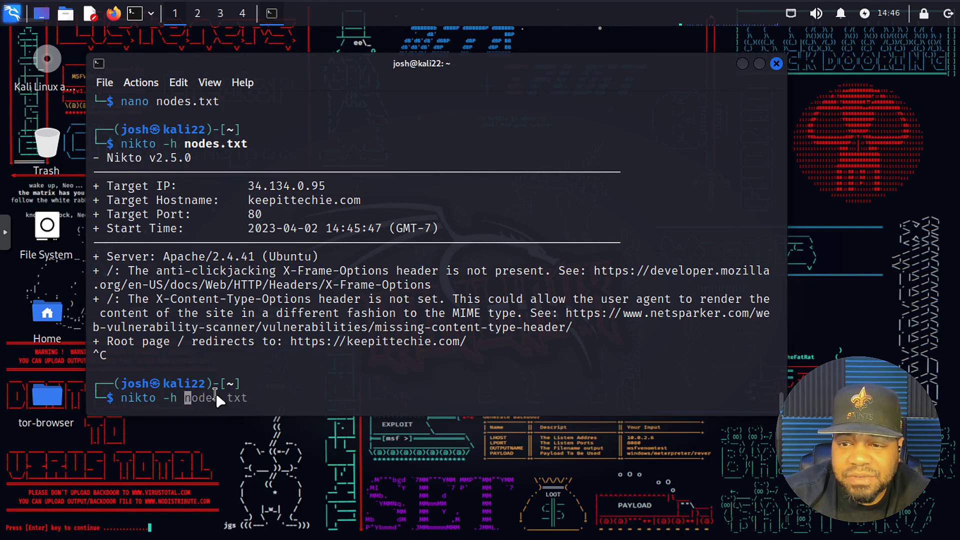
key(ctrl+k)
text(k)
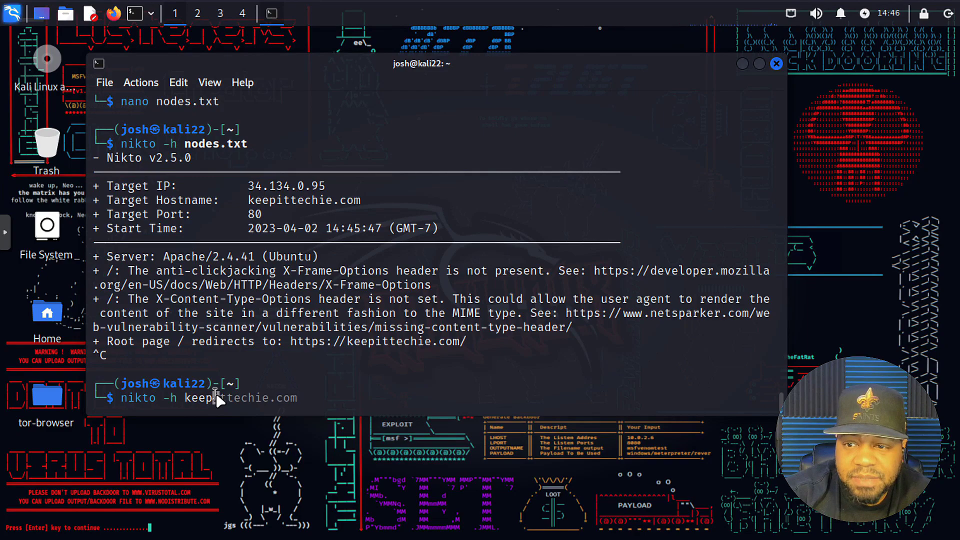
text(eep)
key(Right)
Add the output option -o scan.txt to the Nikto command, run the scan and stop it
text(-o)
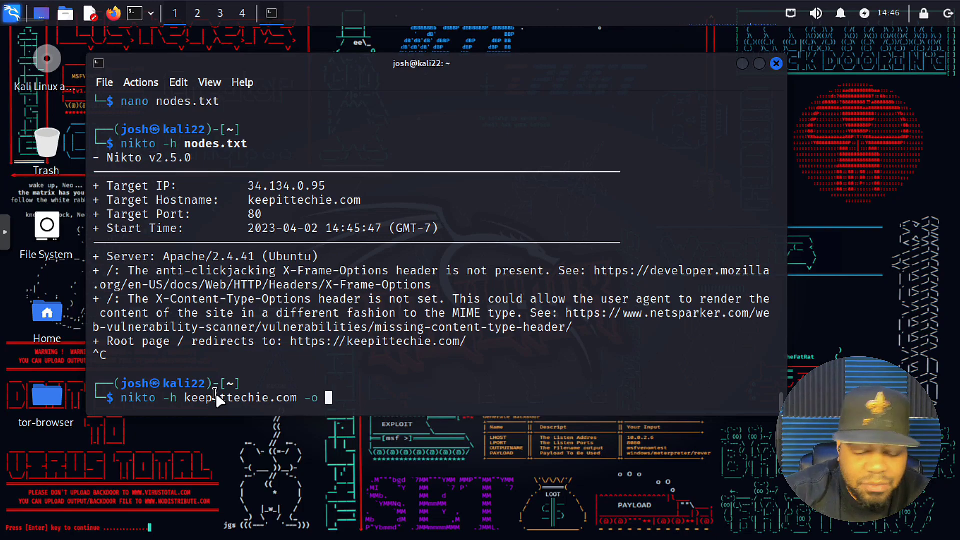
text( scan)
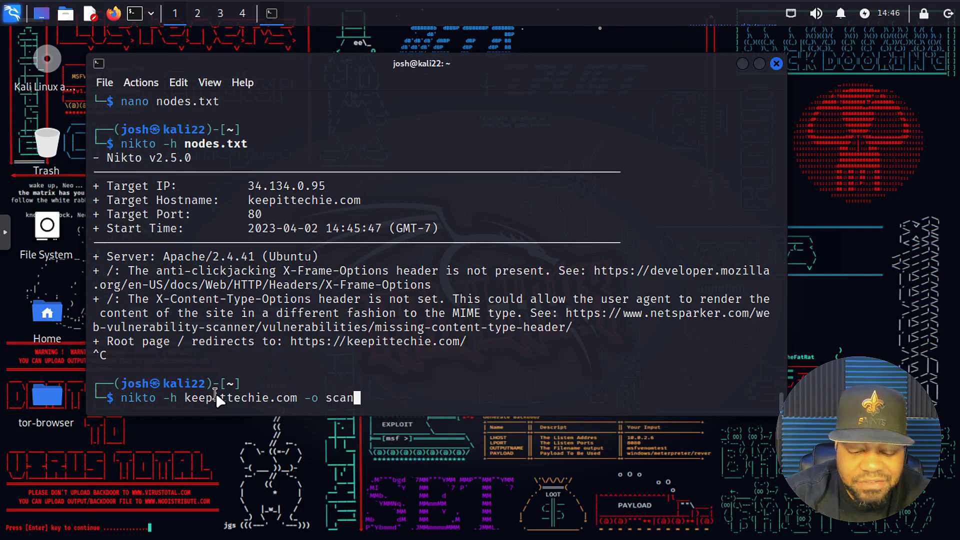
text(.txt)
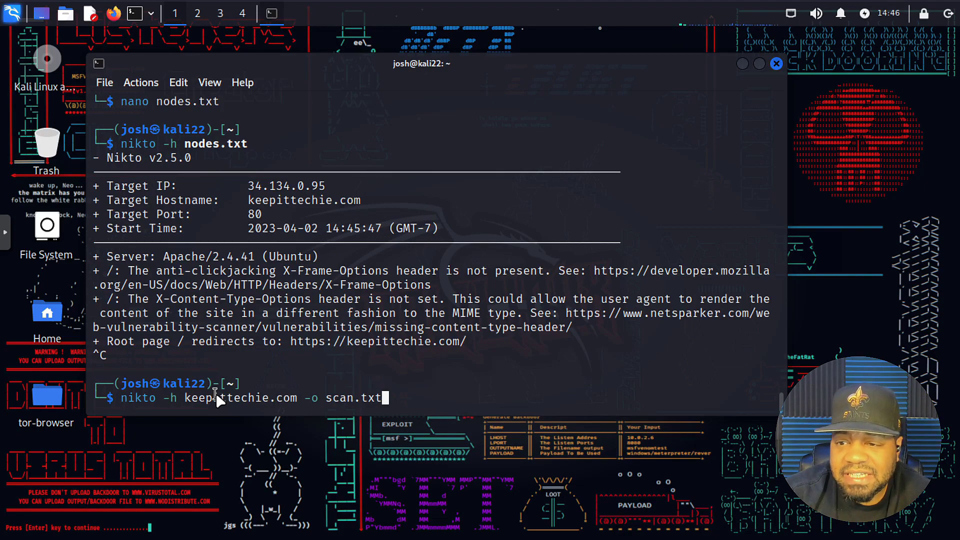
key(Return)
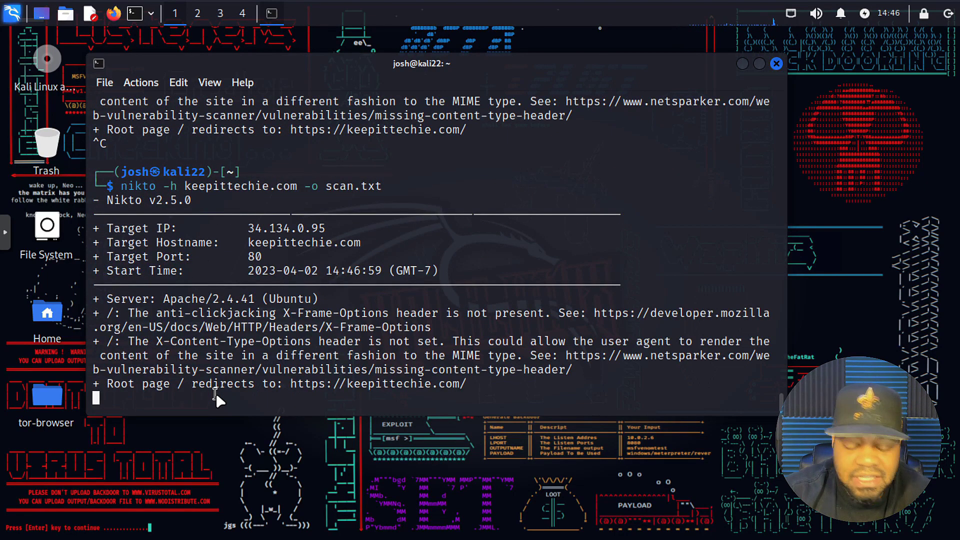
key(ctrl+c)
List the home directory with ls and highlight the scan.txt output file
text(ls)
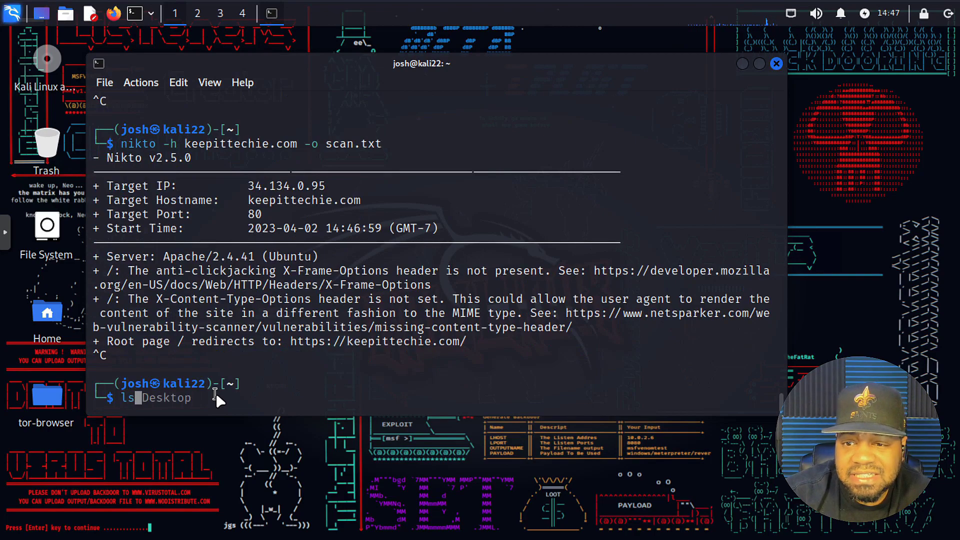
key(Return)
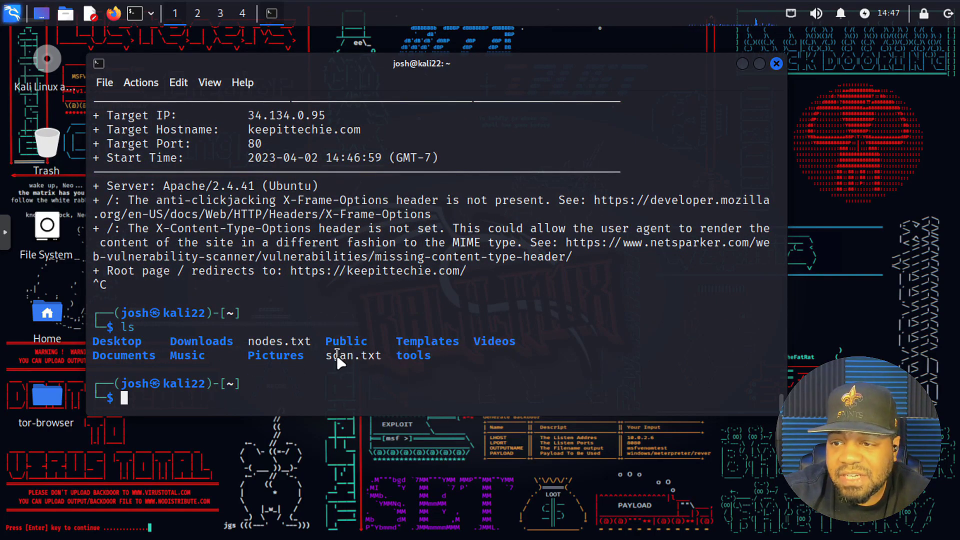
drag(329, 356, 384, 356)
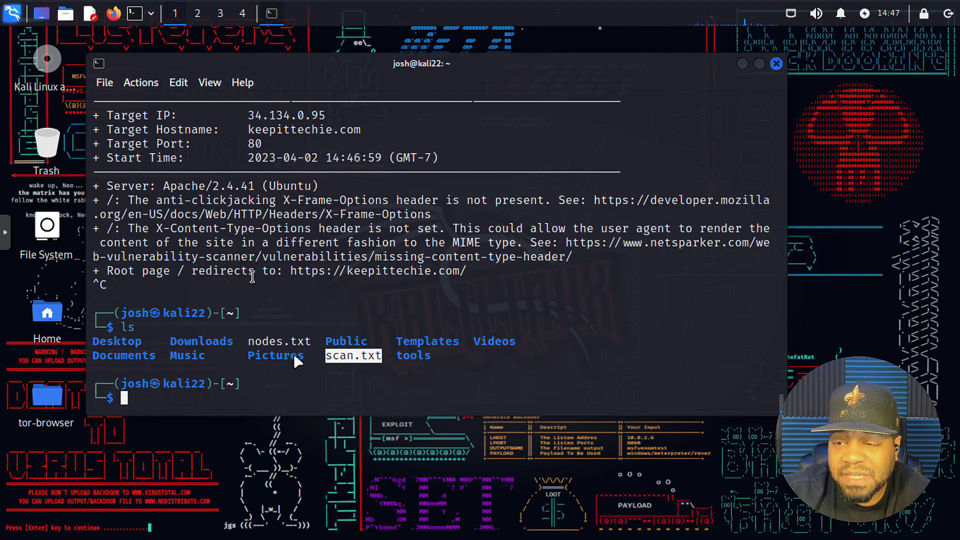
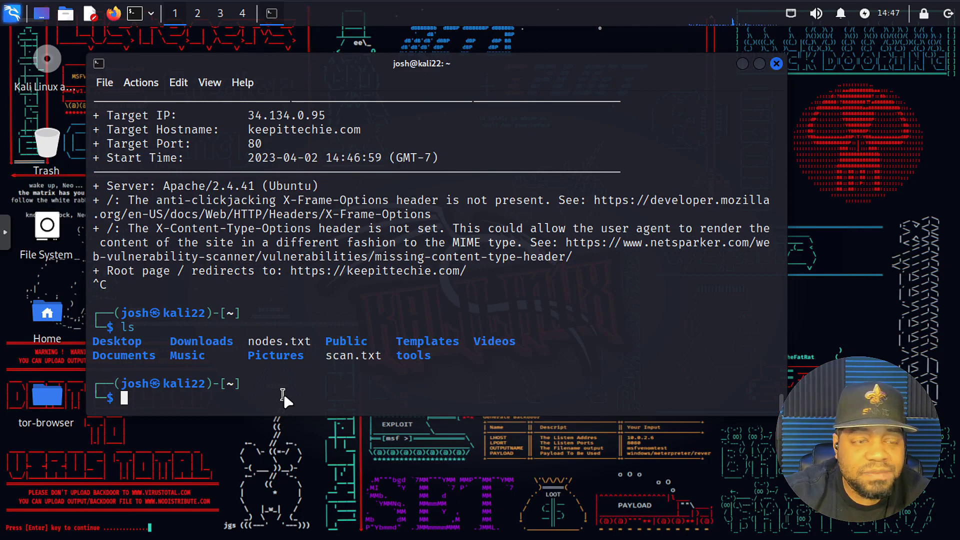
text(ls)
key(BackSpace)
key(BackSpace)
Recall the Nikto output command and change its output file name to scan.csv
key(Up)
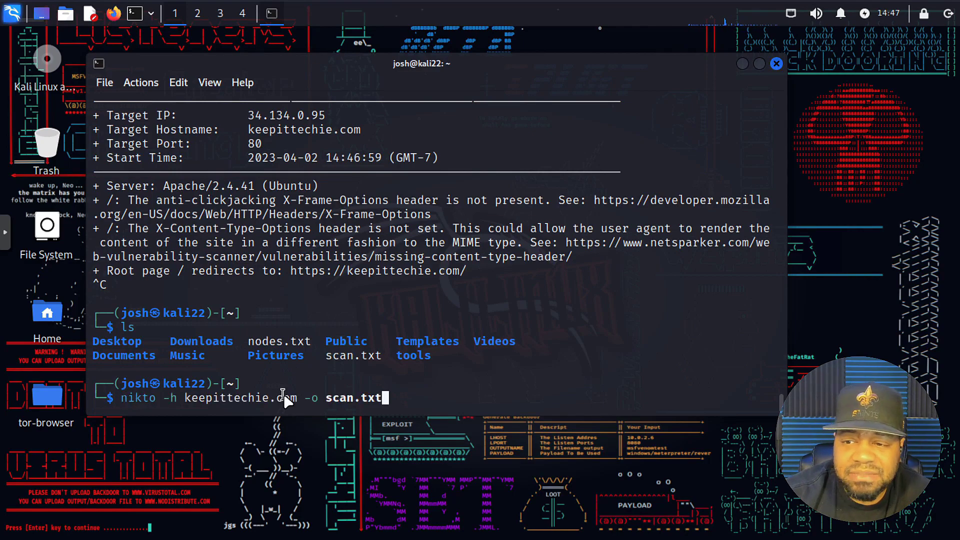
key(Left)
key(Left)
key(Left)
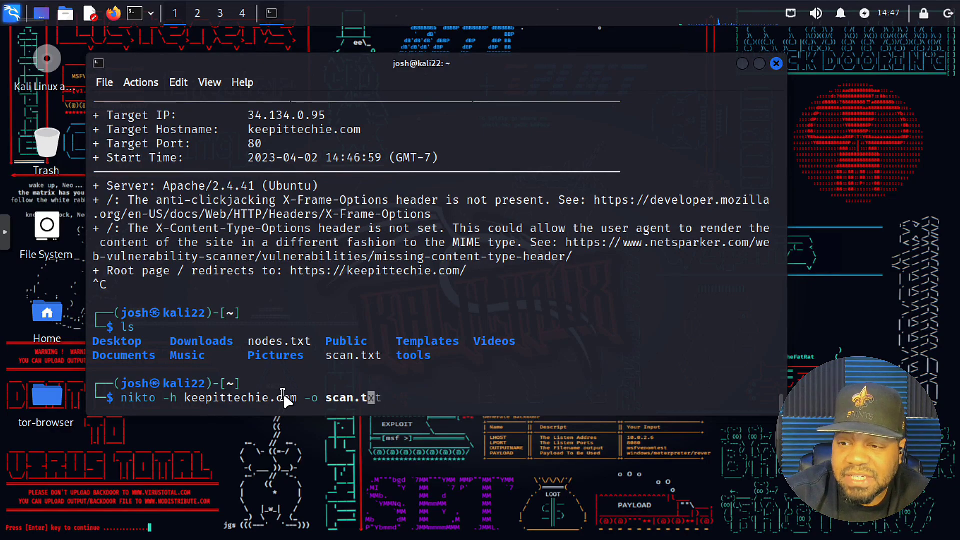
key(Delete)
key(Delete)
key(Delete)
text(csv)
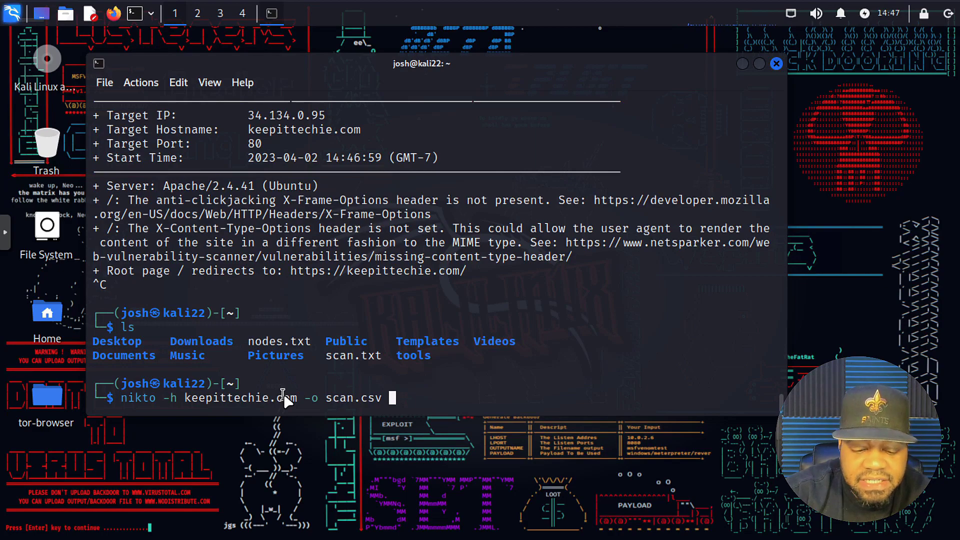
Append -Format csv to the Nikto command and run the scan
text(-Forma)
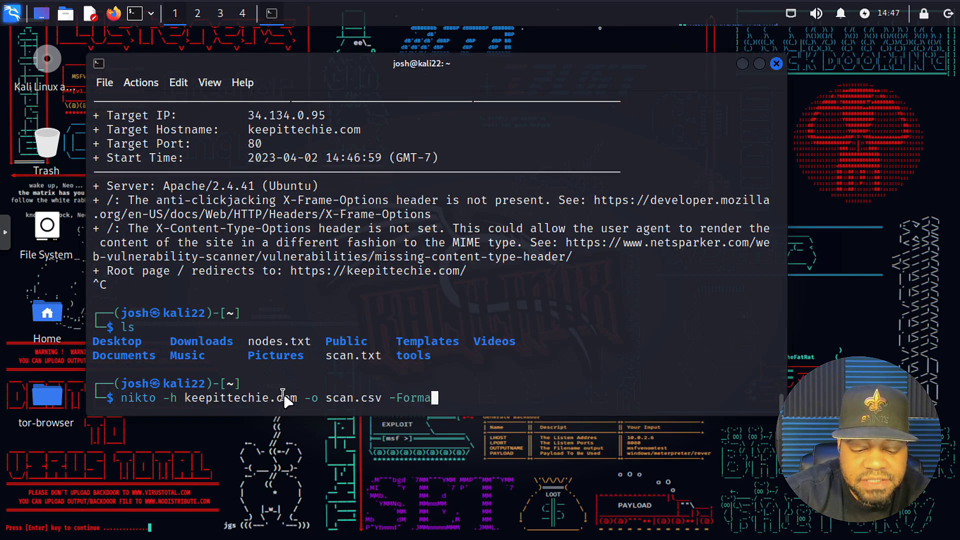
text(t casv)
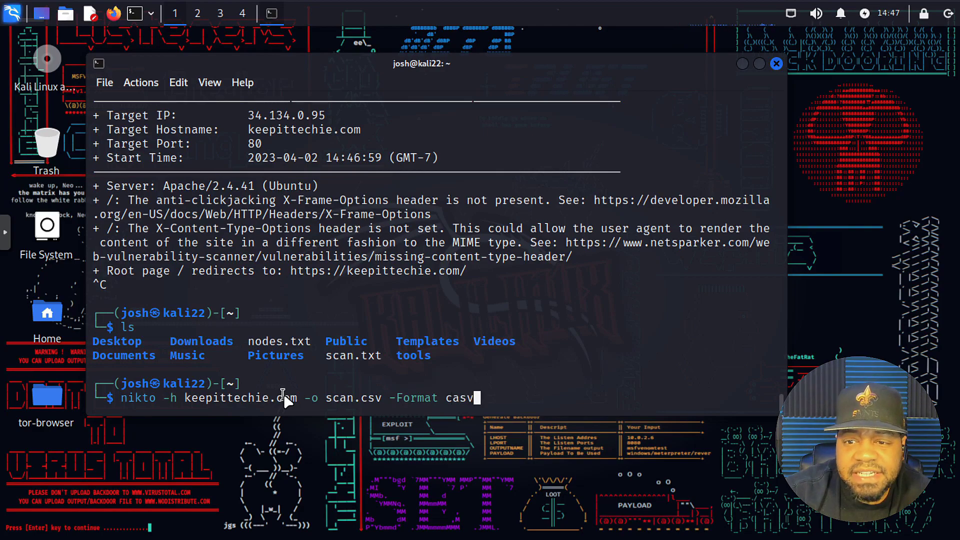
key(BackSpace)
key(BackSpace)
key(BackSpace)
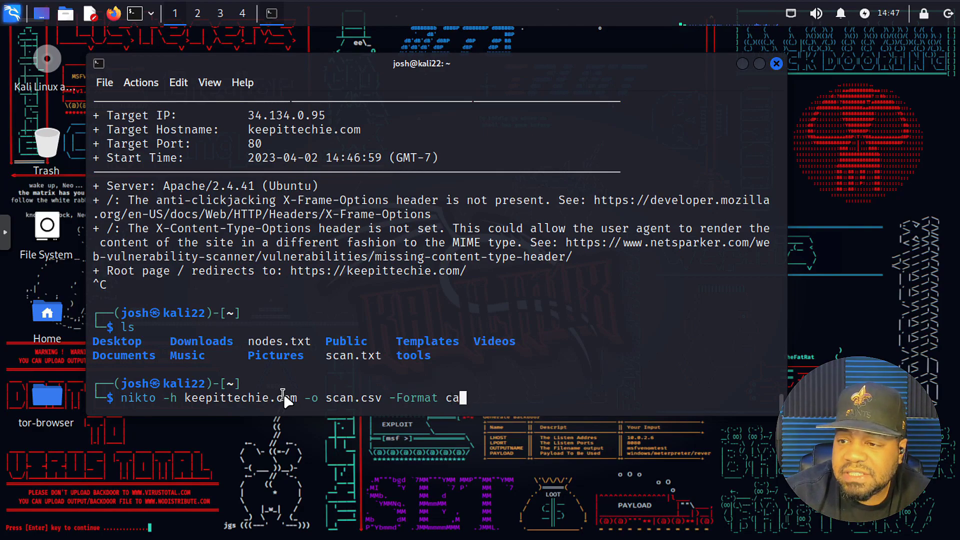
text(sv)
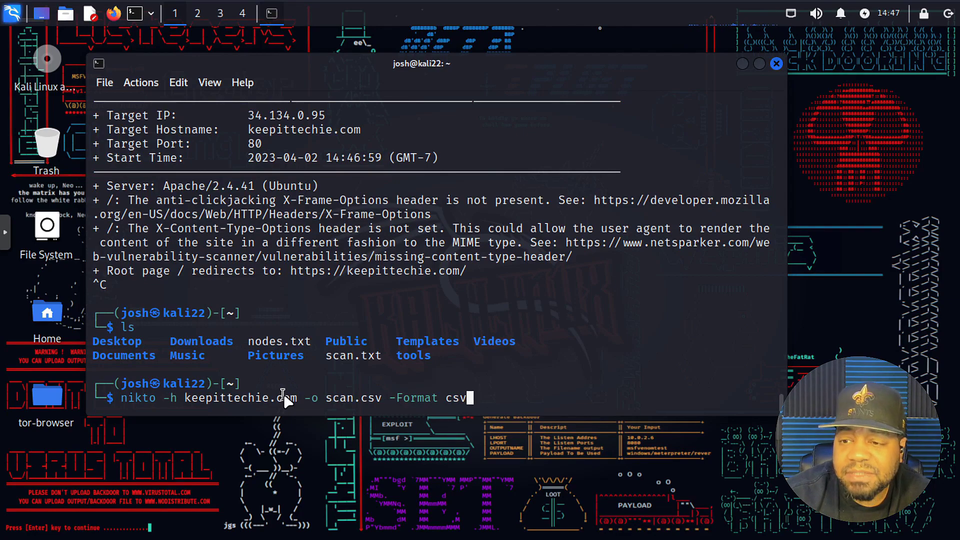
key(Return)
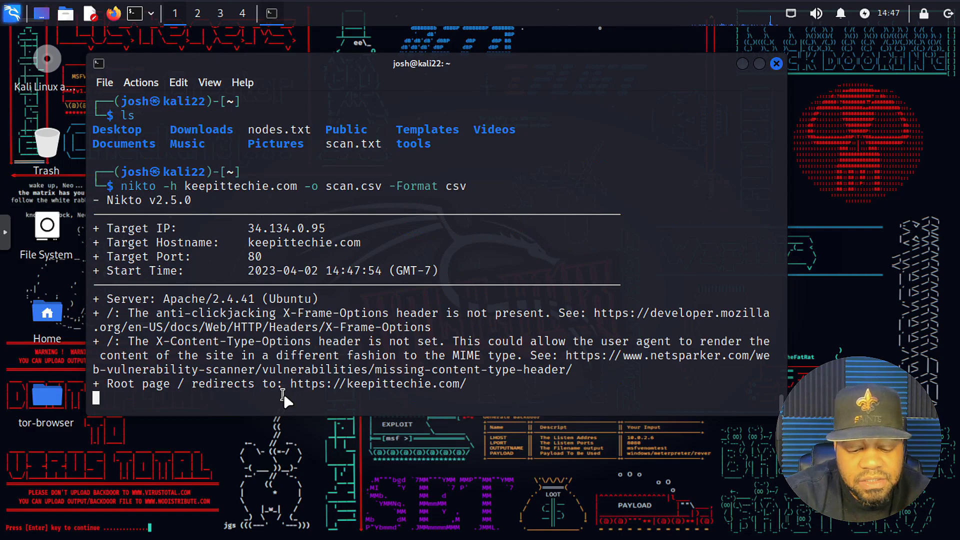
Stop the running Nikto scan and list the home directory's files with ls
key(ctrl+c)
text(ls)
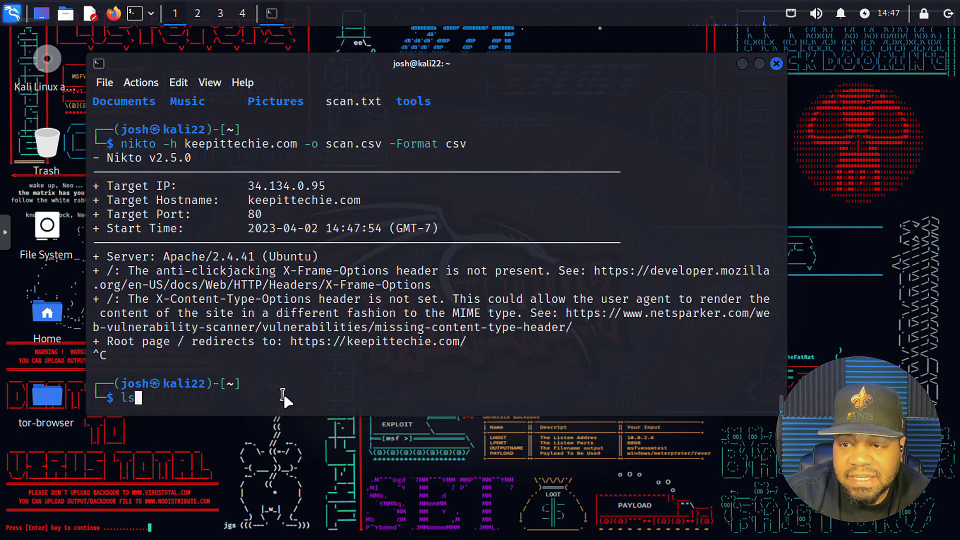
key(Return)
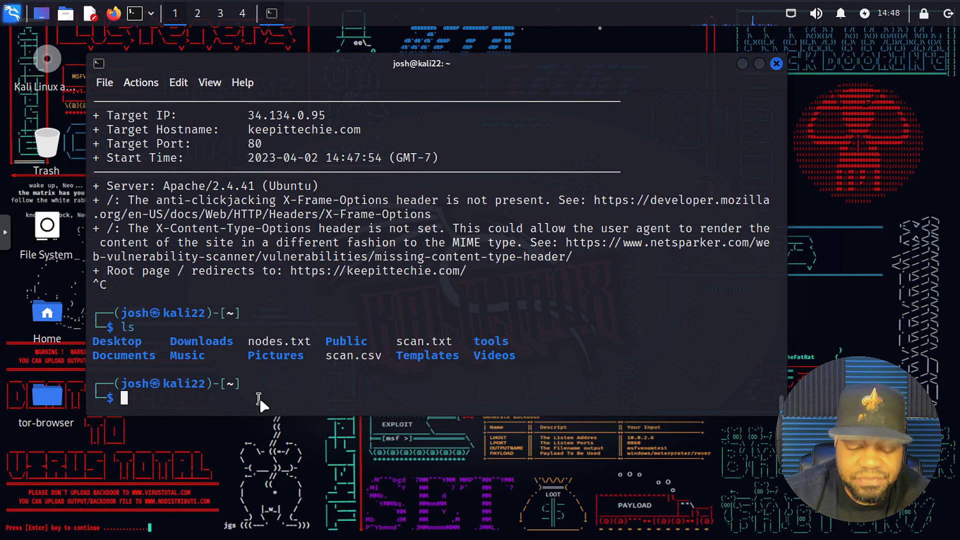
Print the contents of the text scan report scan.txt with cat
text(cat )
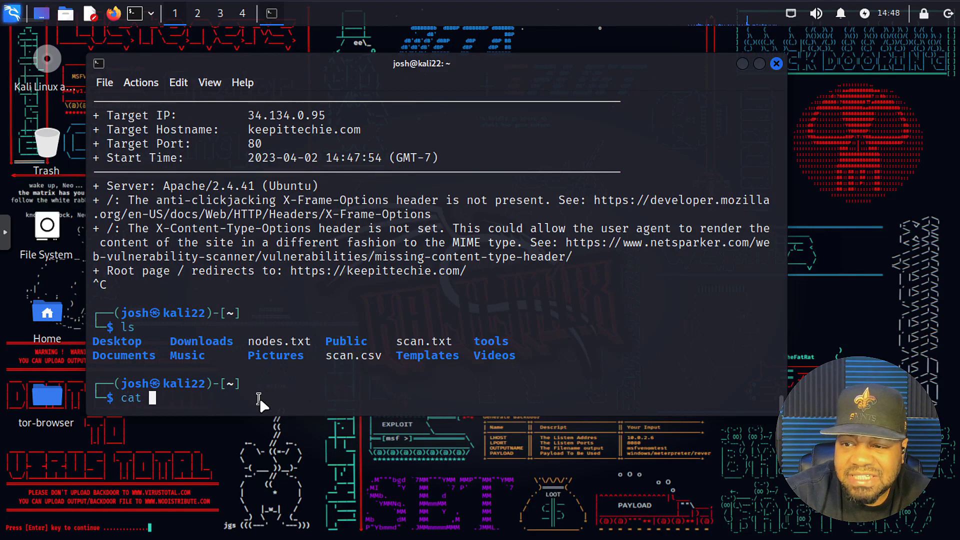
text(scan.)
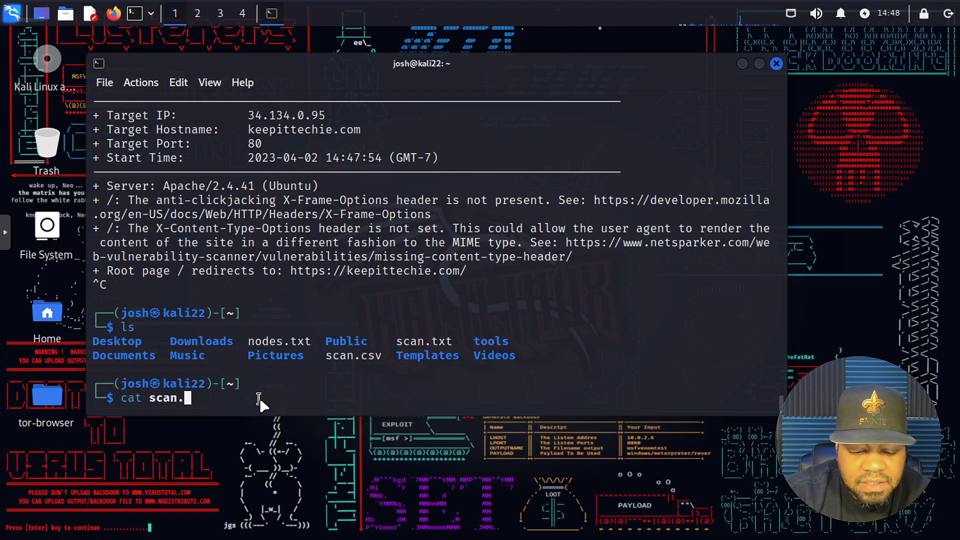
text(txt)
key(Return)
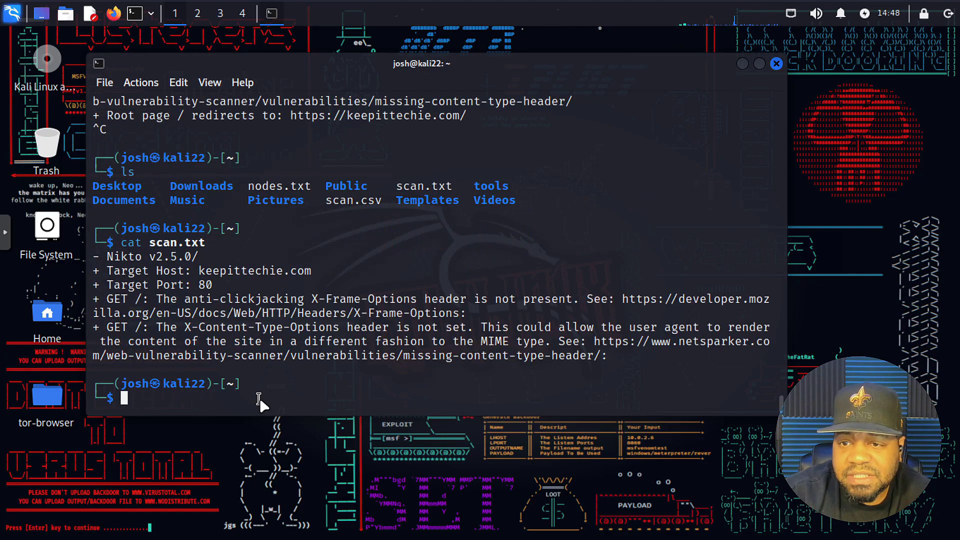
Recall the cat command, change its file name to scan.csv, and print the CSV report's contents
key(Up)
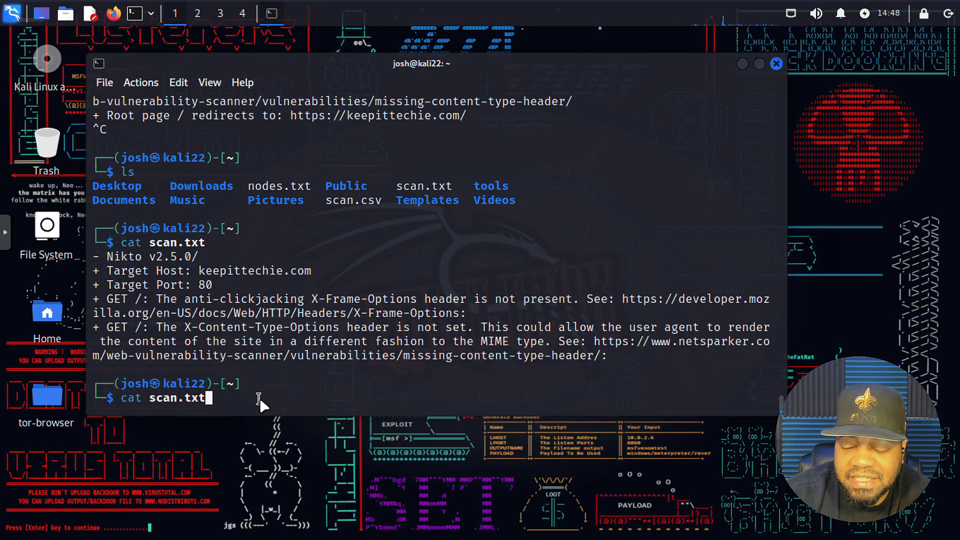
key(Left)
key(Left)
key(Left)
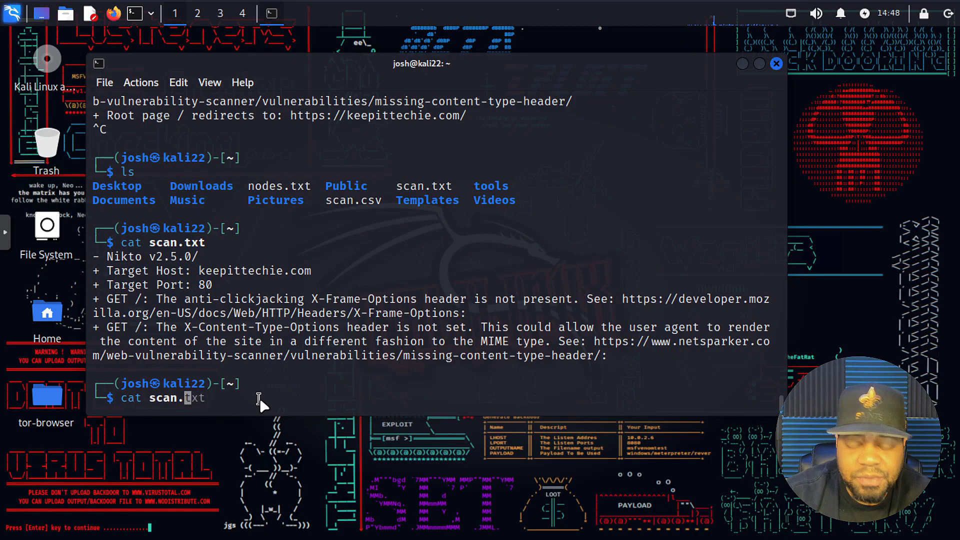
key(Delete)
key(Delete)
key(Delete)
text(csv)
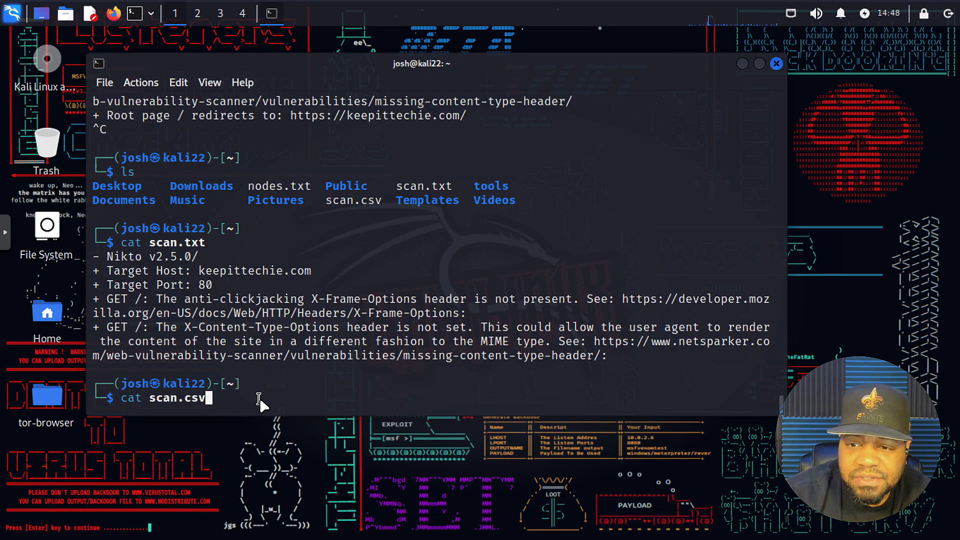
key(Return)
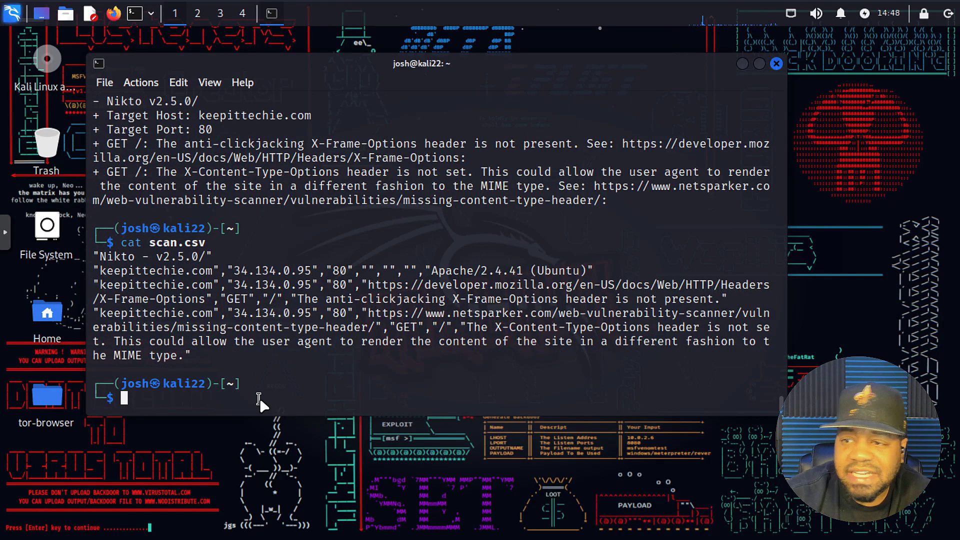